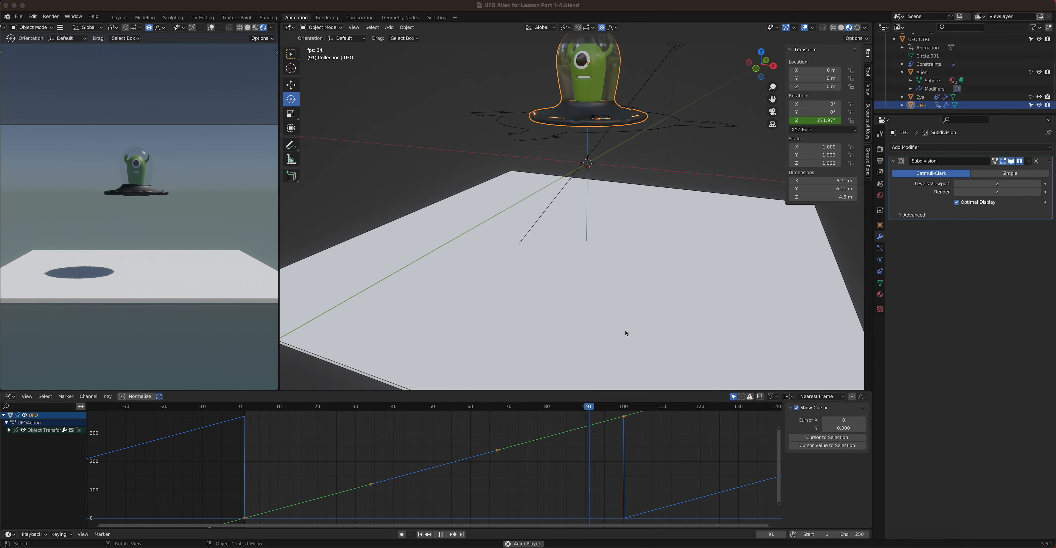
Step: Change the graph editor area to a Dope Sheet and stop the animation playback
left_click(12, 399)
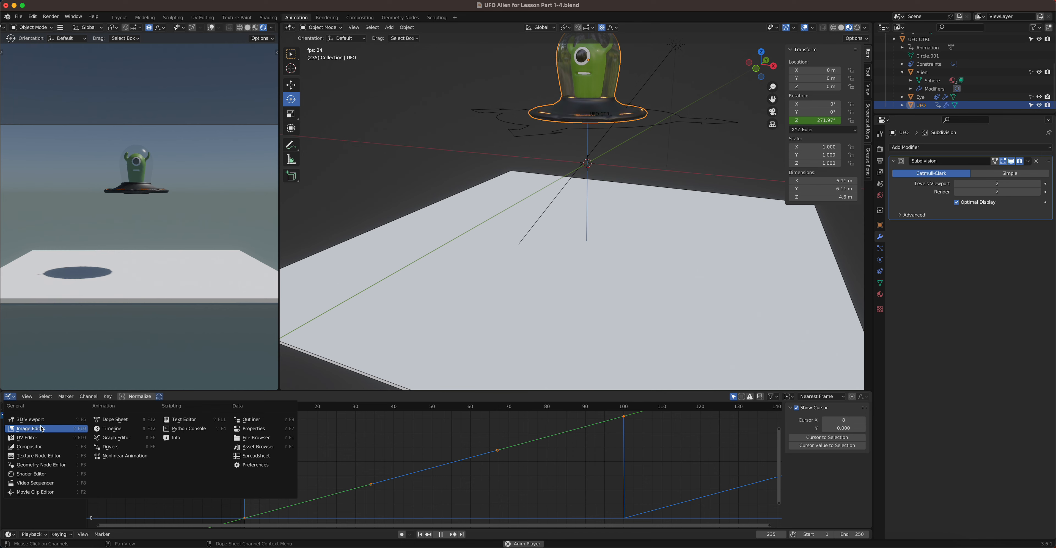
left_click(115, 419)
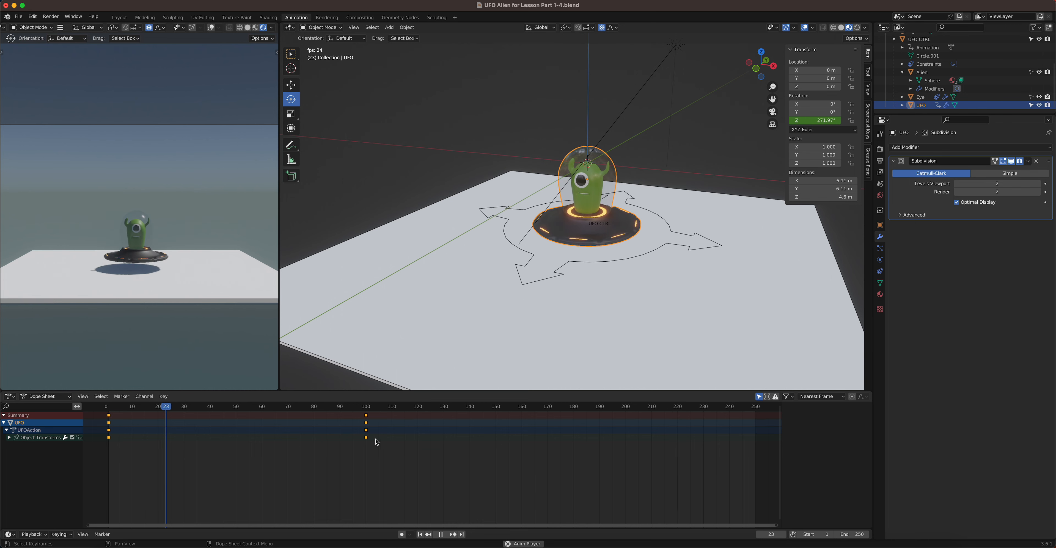
key("space")
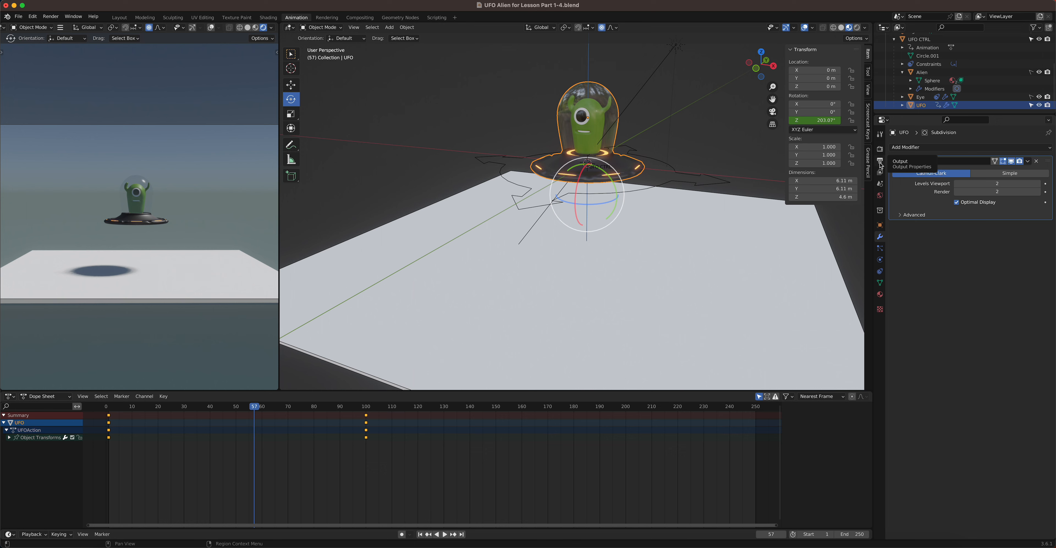
Step: Double the render output's horizontal resolution to 3840 px in the scene's output settings
left_click(881, 163)
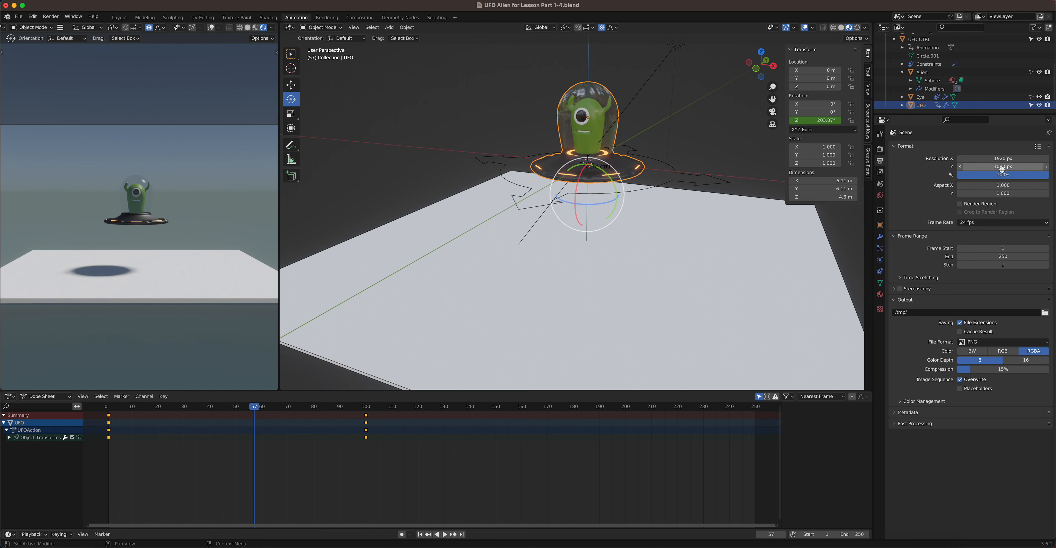
left_click(1018, 159)
left_click(1019, 160)
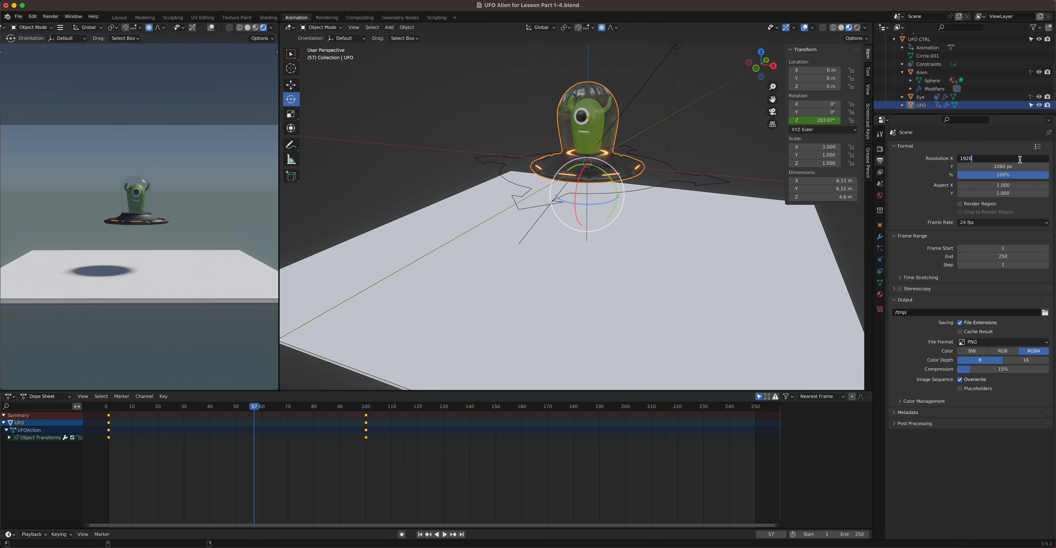
type("*2")
key("Return")
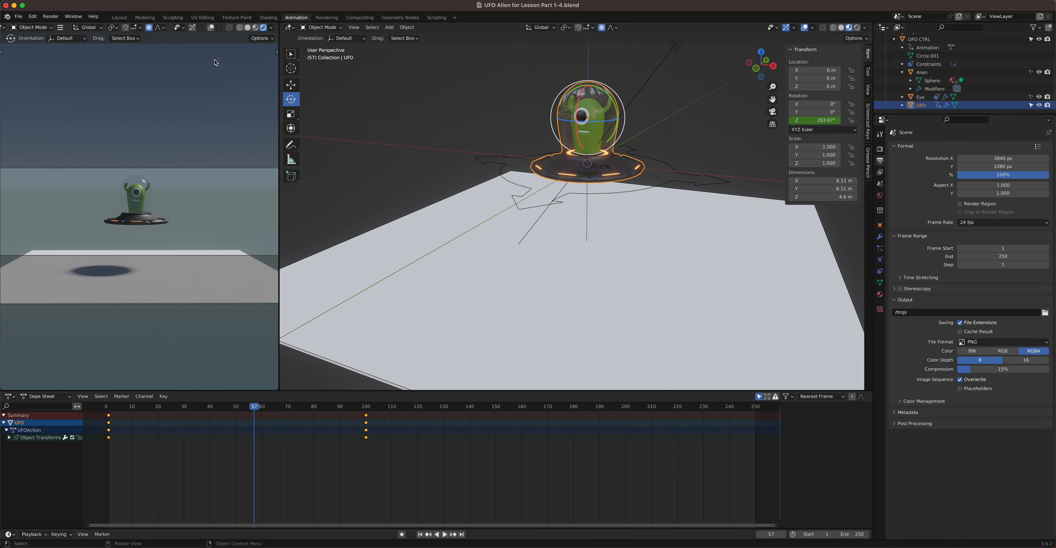
Step: Toggle the camera view between solid and rendered shading, and double the output's vertical resolution to 2160 px
left_click(248, 28)
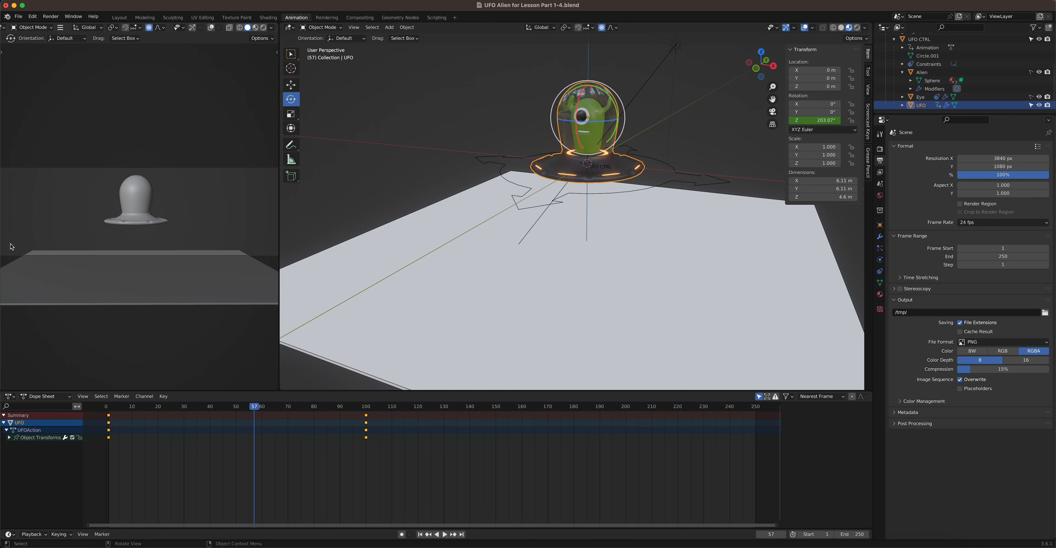
left_click(263, 27)
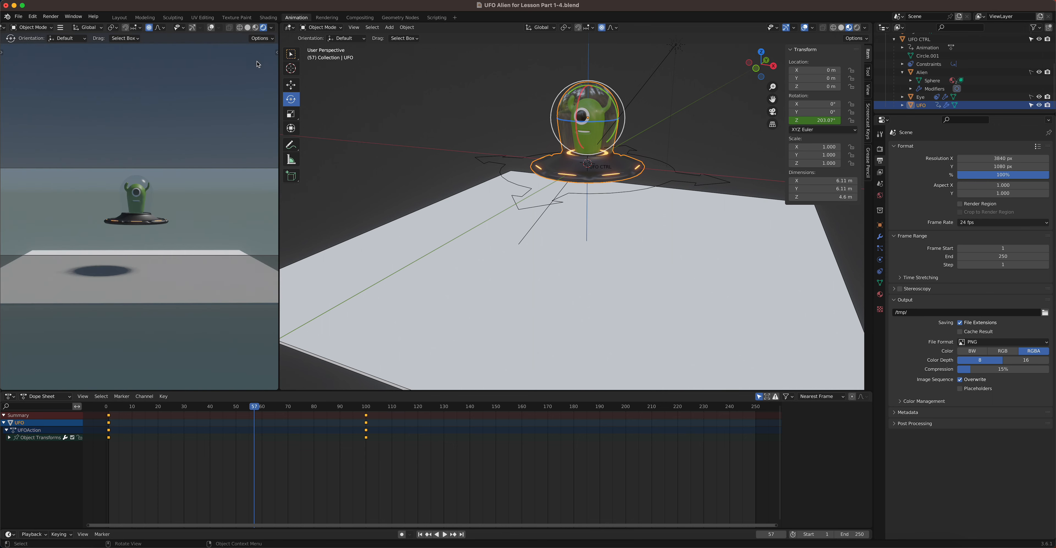
left_click(1001, 166)
left_click(1001, 166)
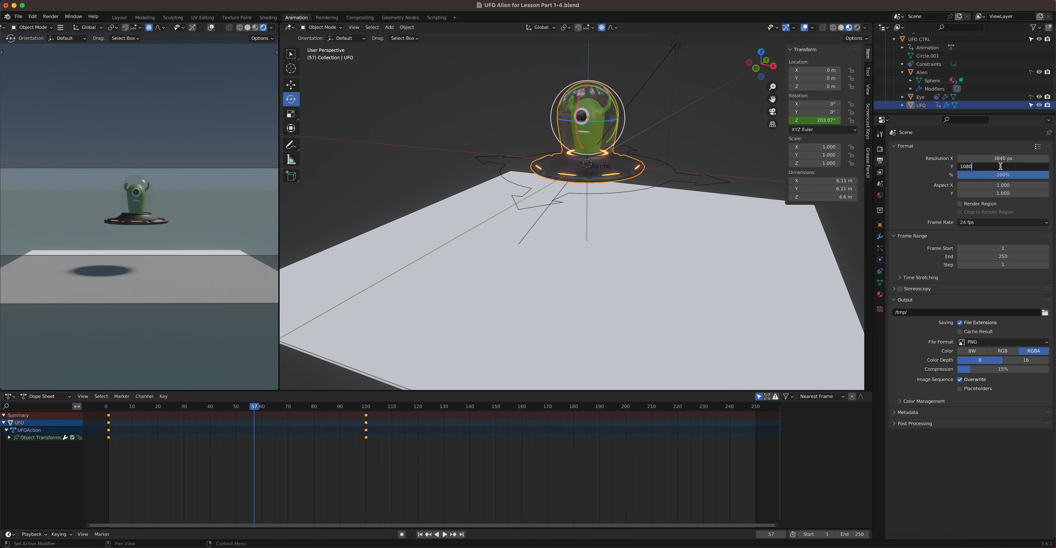
type("*2")
key("Return")
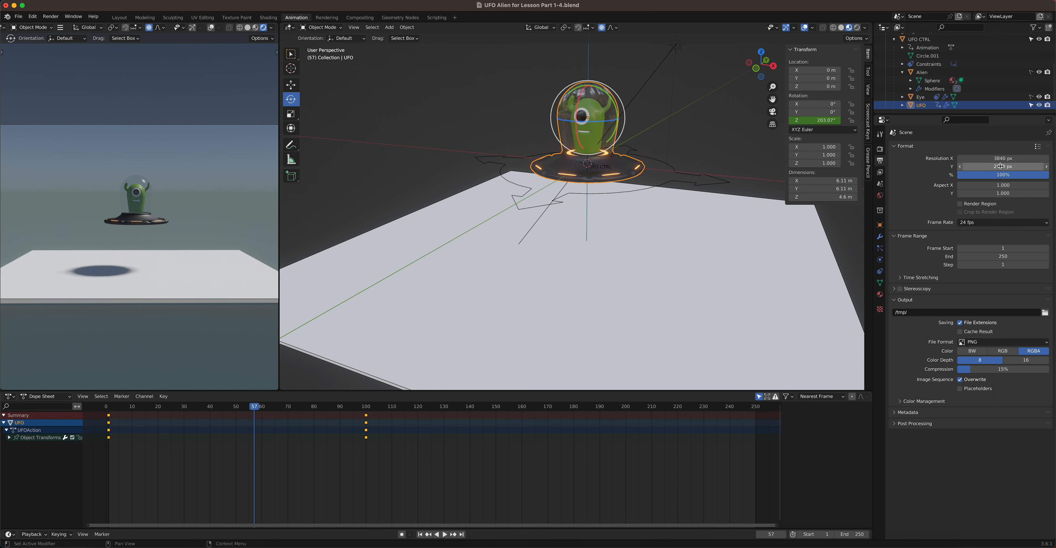
Step: Undo both output resolution changes
scroll(227, 201, "down", 2)
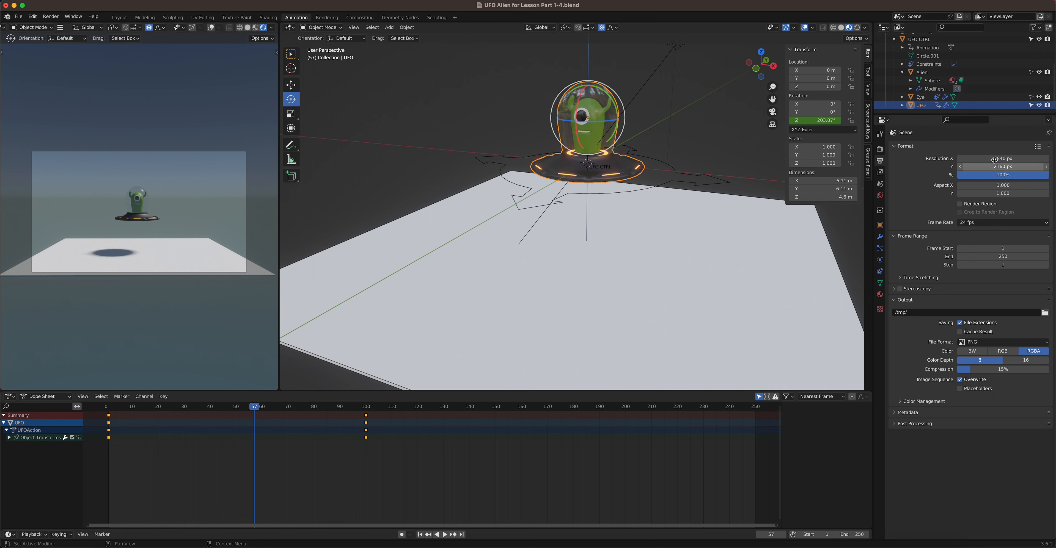
key("super+z")
key("super+z")
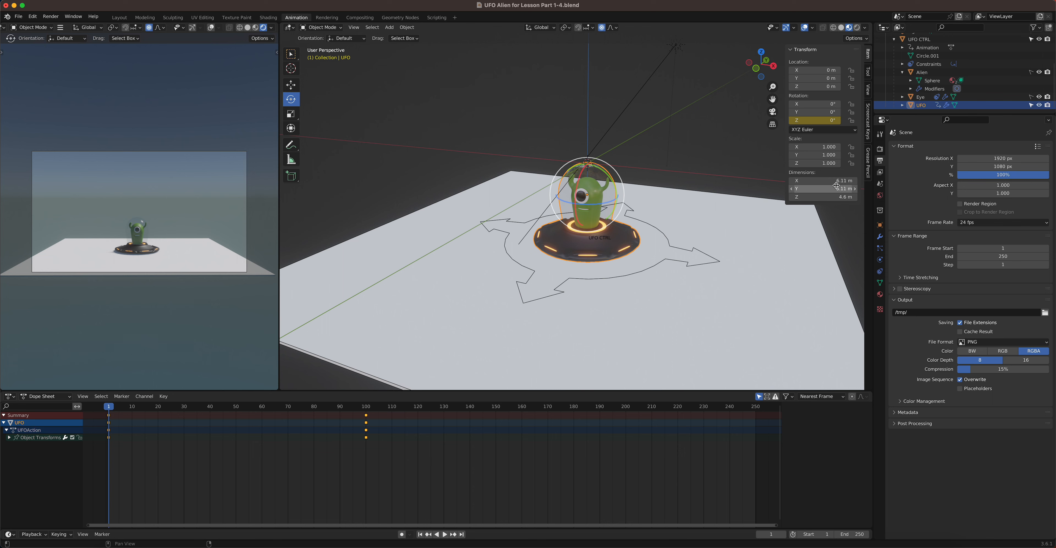
Step: Render the current frame as a still image and move the render window towards the middle of the workspace
left_click(51, 16)
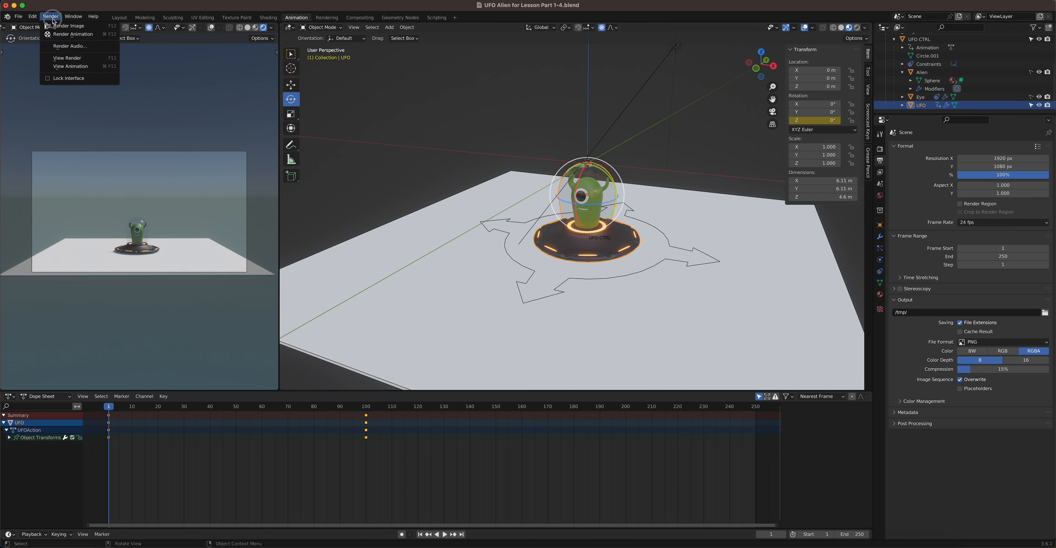
left_click(57, 26)
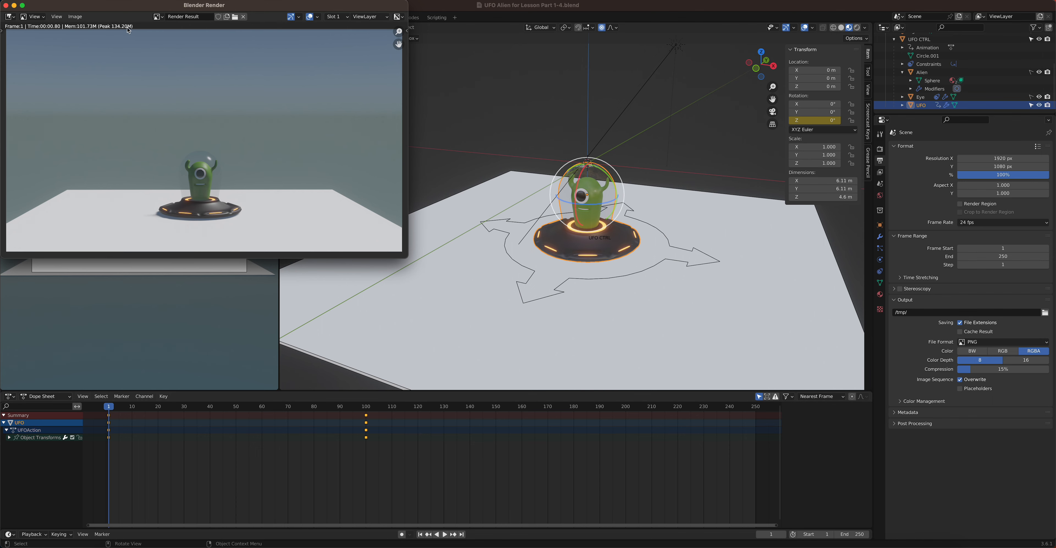
left_click_drag(119, 7, 278, 118)
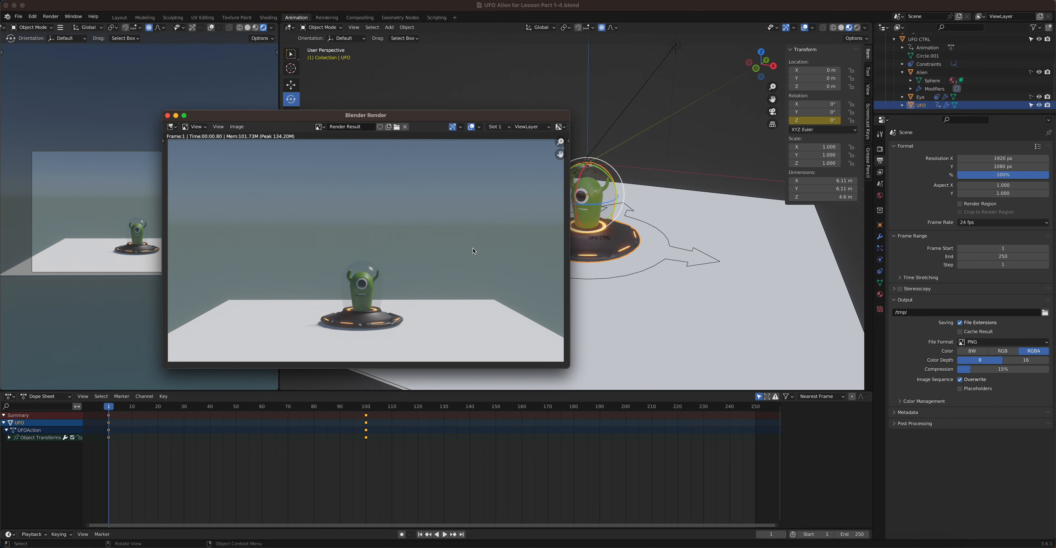
Step: Set the output resolution percentage to 50% and render the current frame again
left_click(1006, 175)
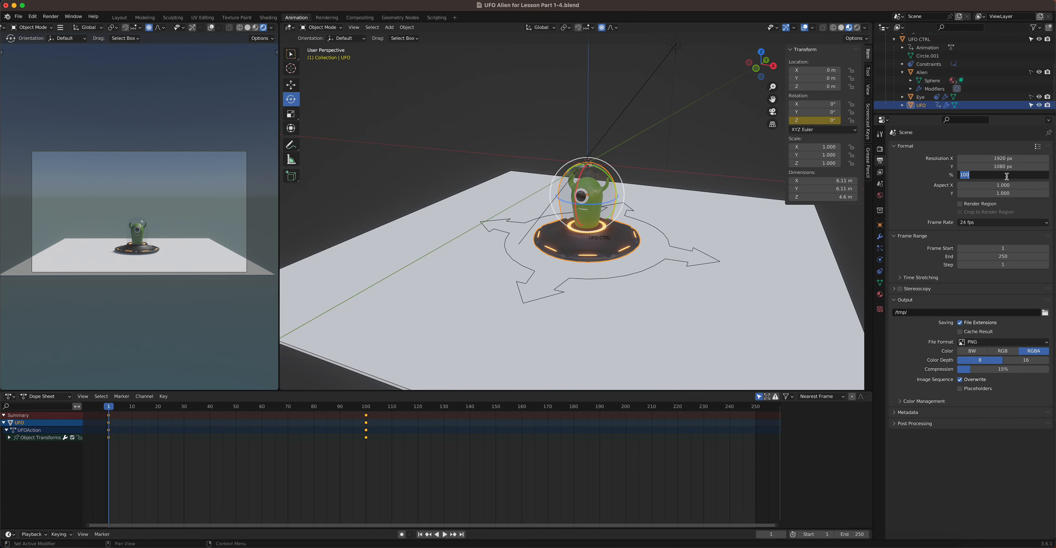
type("50")
key("Return")
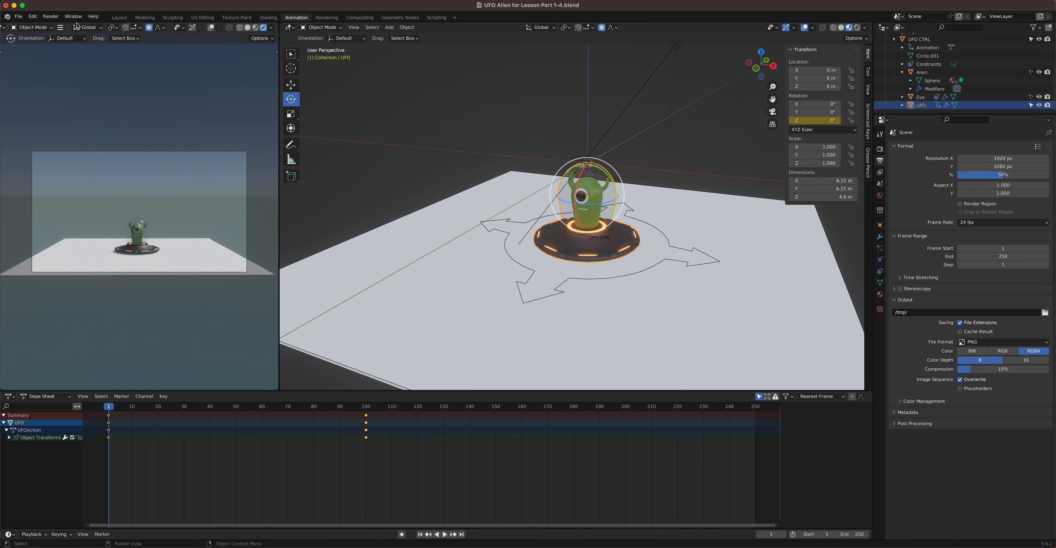
left_click(50, 16)
left_click(60, 27)
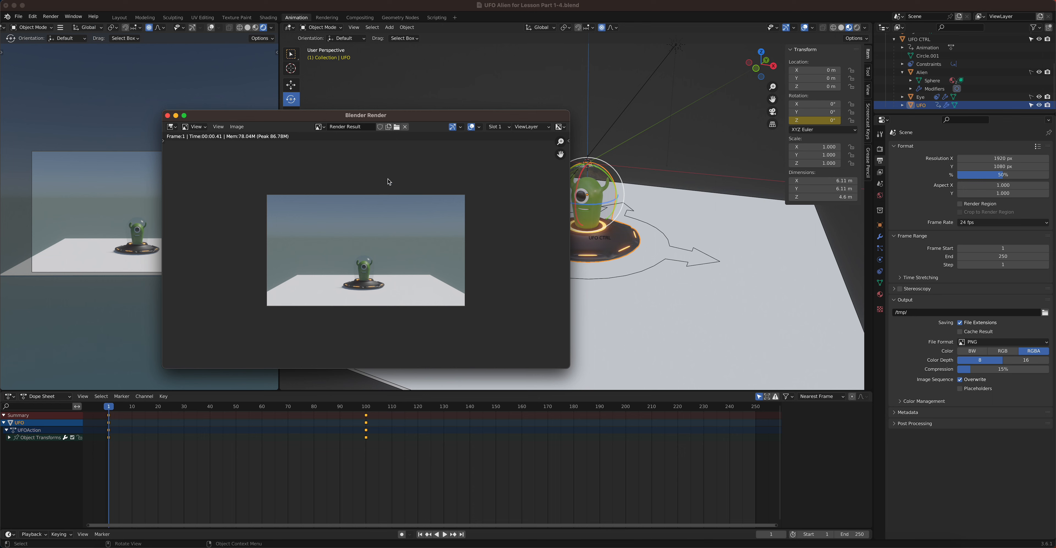
left_click_drag(420, 118, 550, 120)
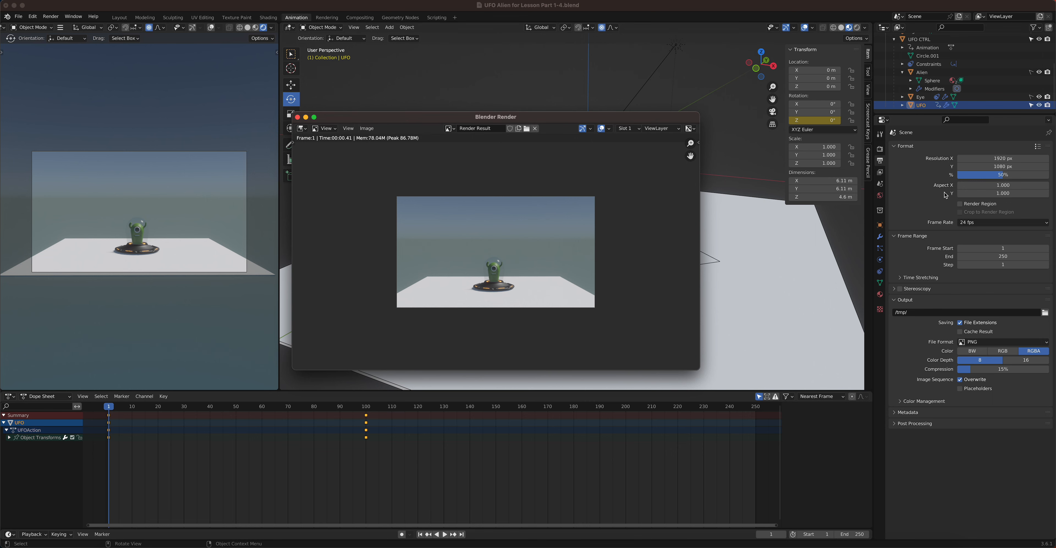
Step: Set the output resolution percentage to 25% and render the current frame as a still image
left_click(986, 174)
left_click(986, 175)
type("25")
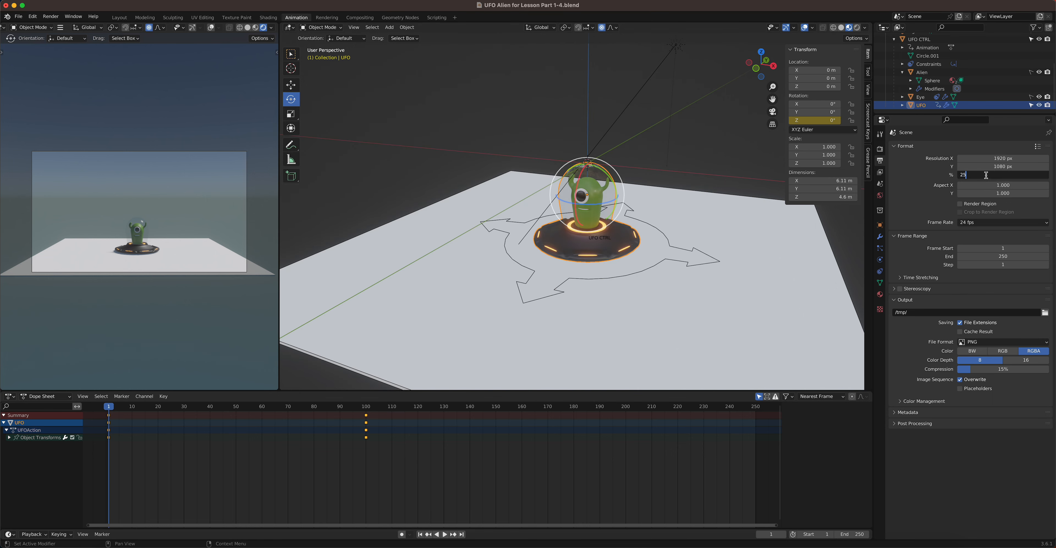
key("Return")
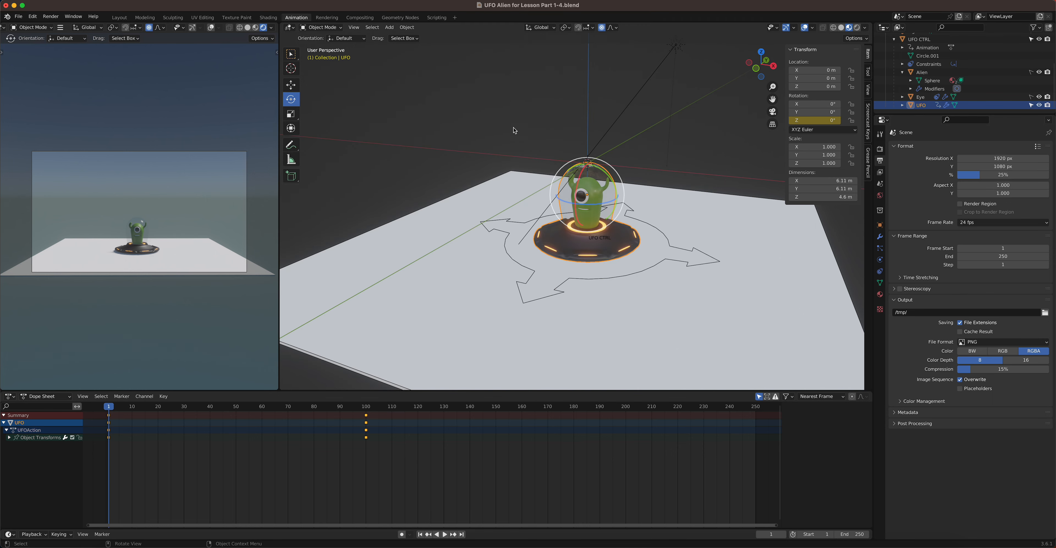
left_click(51, 16)
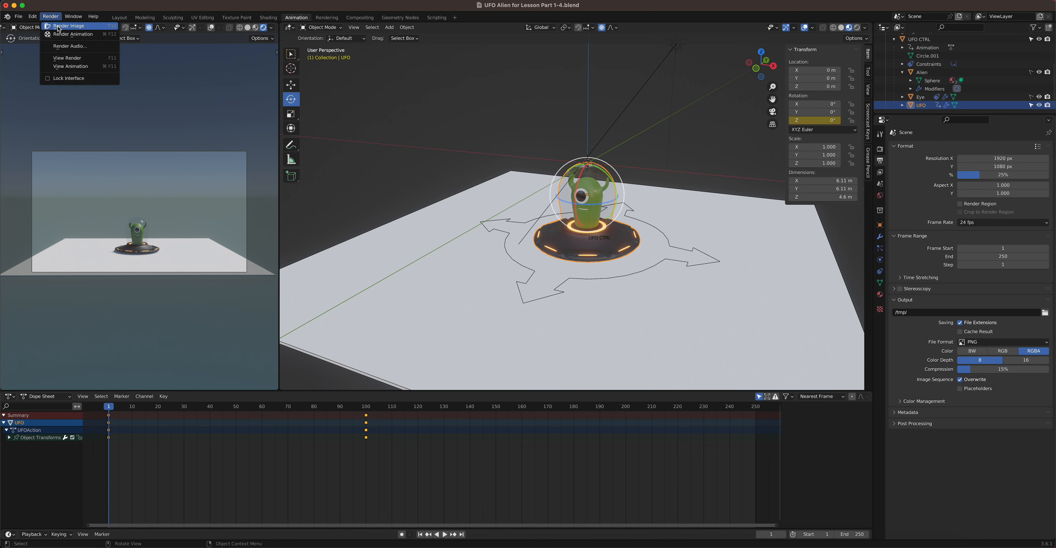
left_click(60, 24)
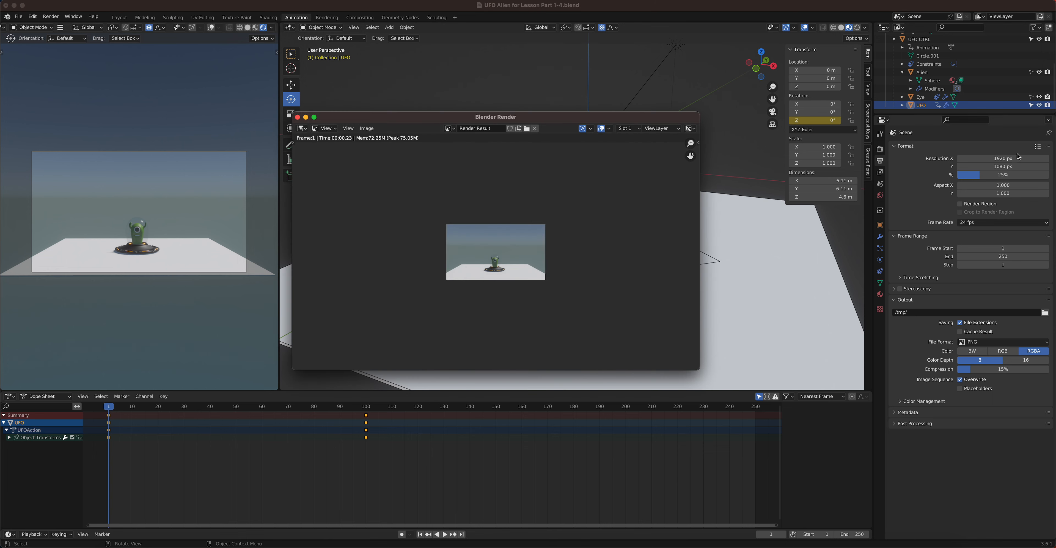
Step: Set the output resolution percentage back to 100%
left_click(1009, 175)
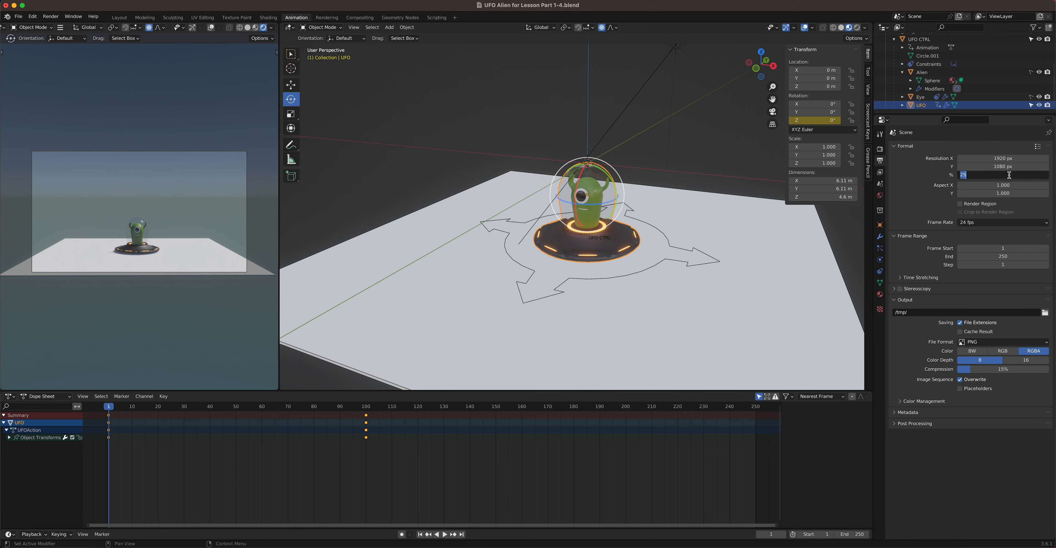
type("100")
key("Return")
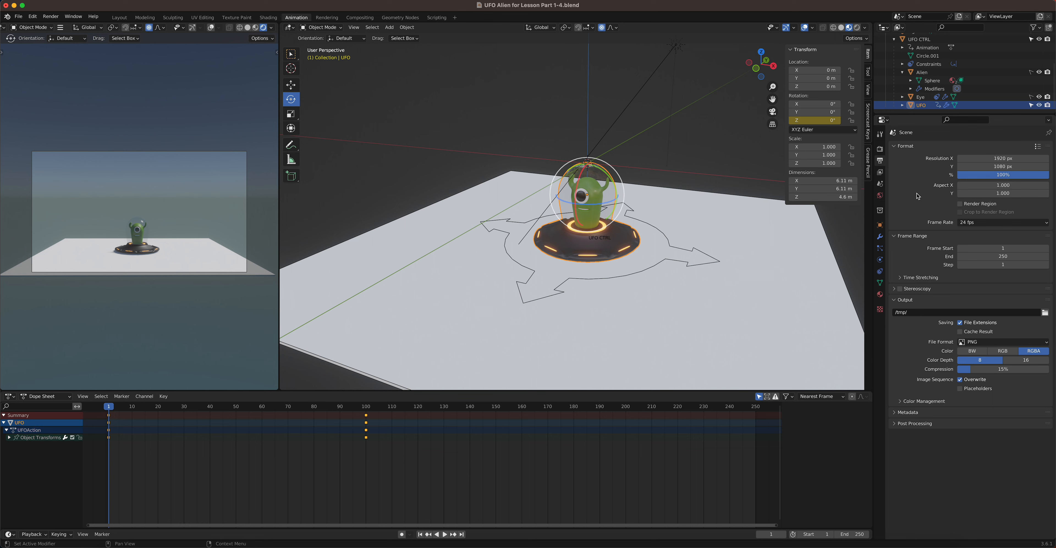
Step: Switch the scene's render engine to Cycles and enable denoising for the viewport
left_click(881, 152)
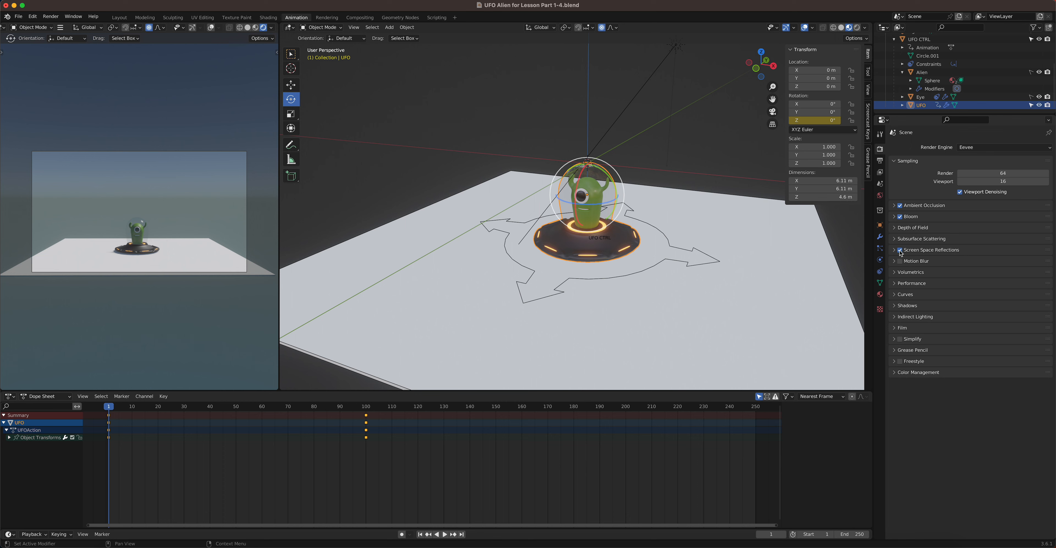
left_click(900, 216)
left_click(998, 148)
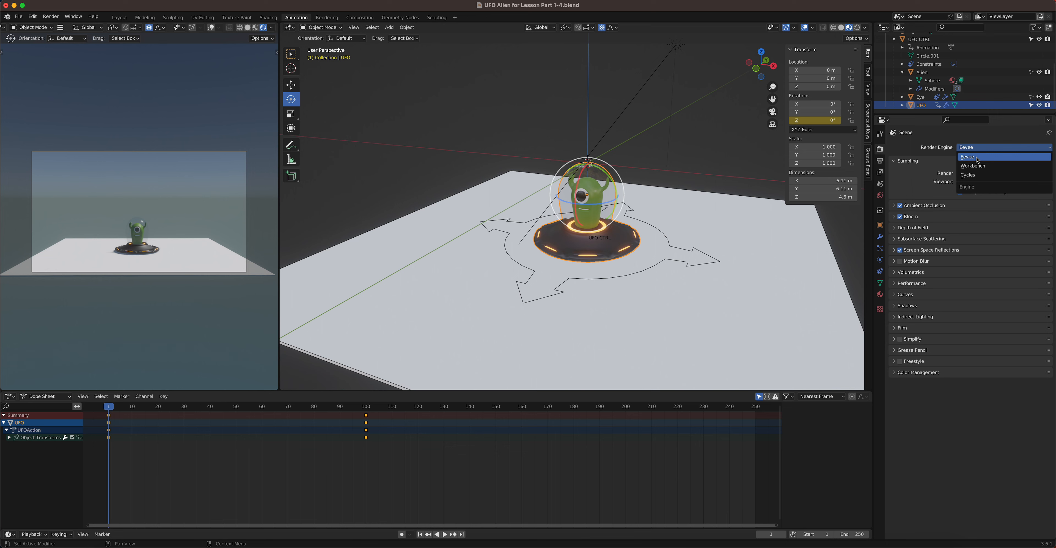
left_click(977, 158)
left_click(977, 148)
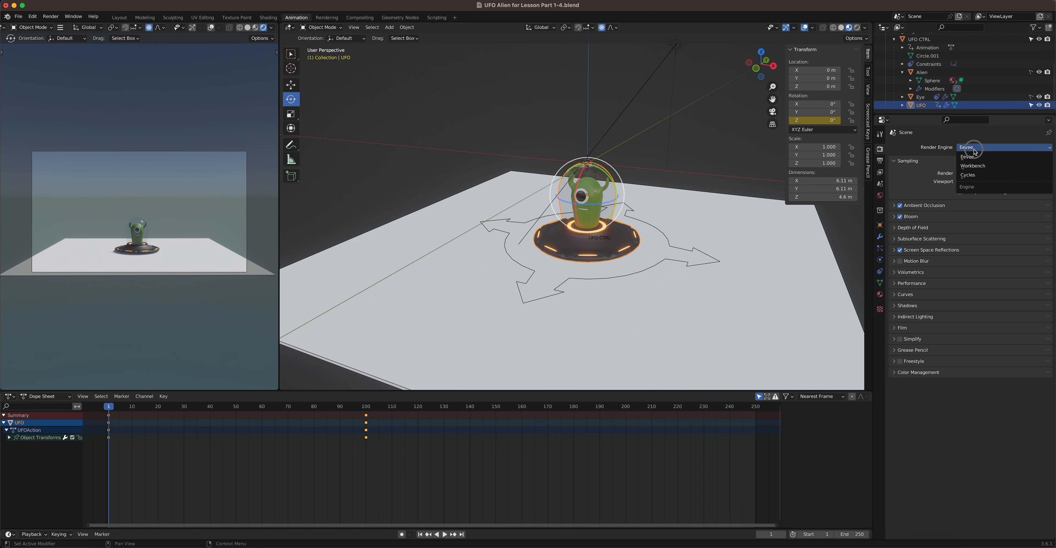
left_click(981, 174)
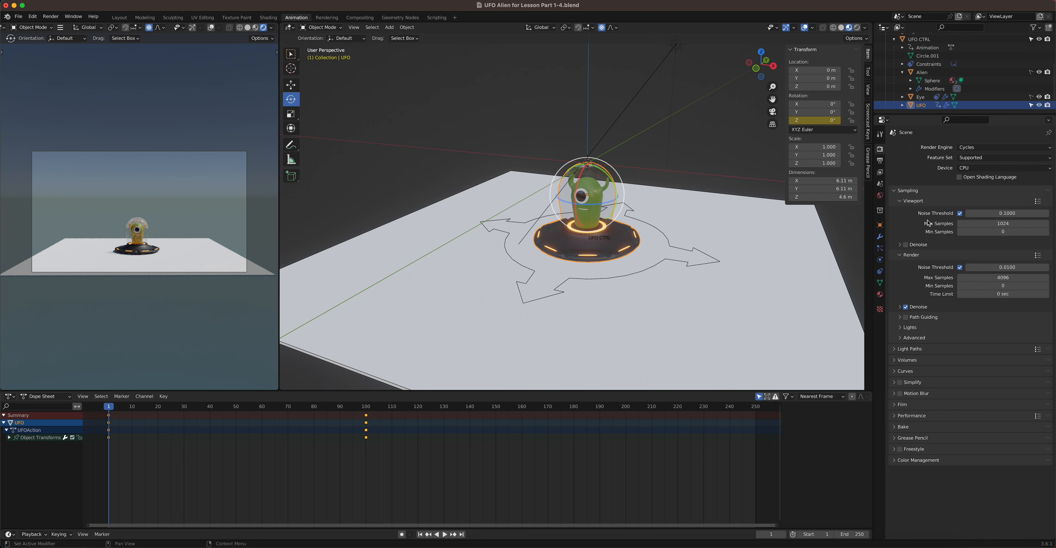
left_click(905, 245)
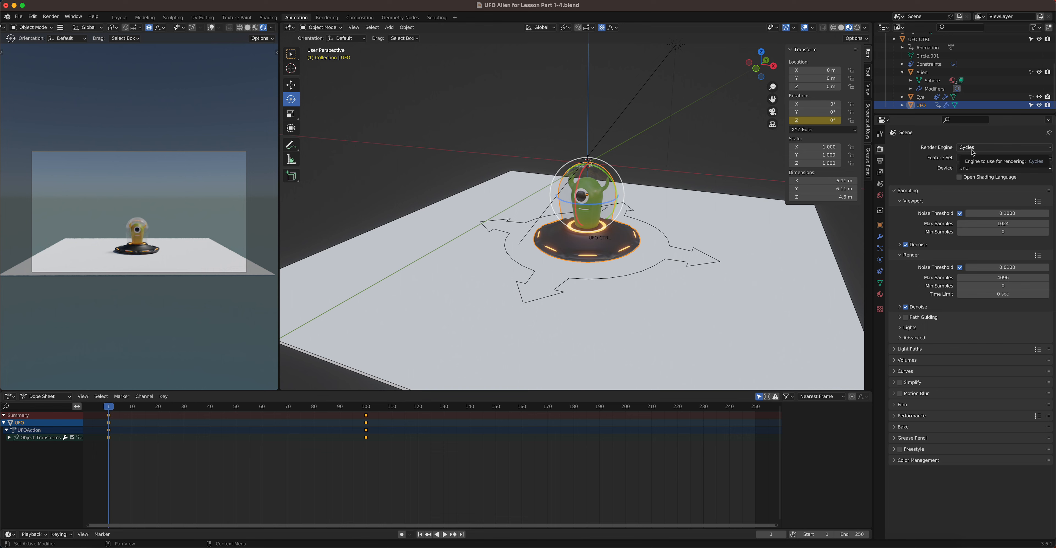
Step: Switch the render engine back to Eevee and render the current frame as a still image
left_click(972, 148)
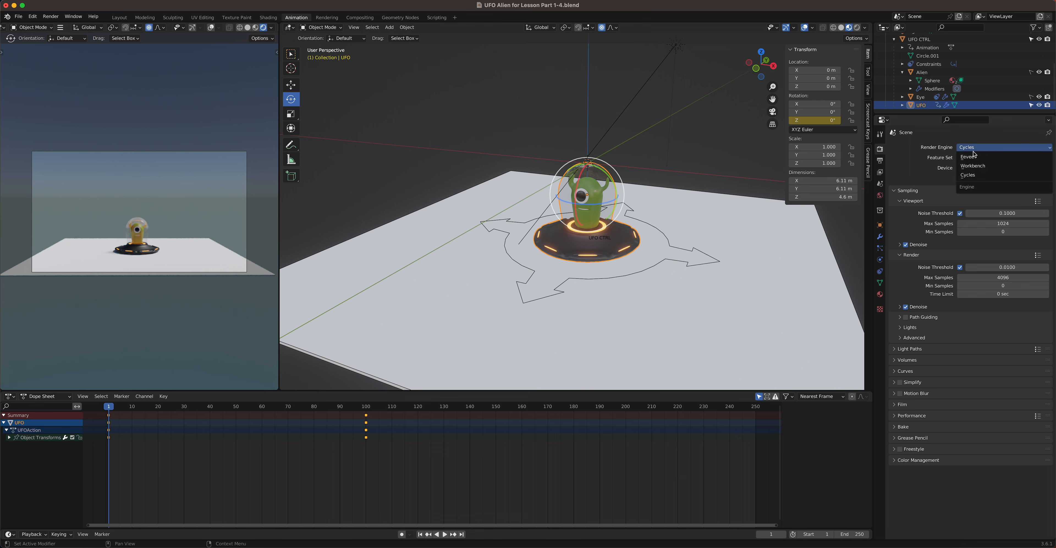
left_click(976, 155)
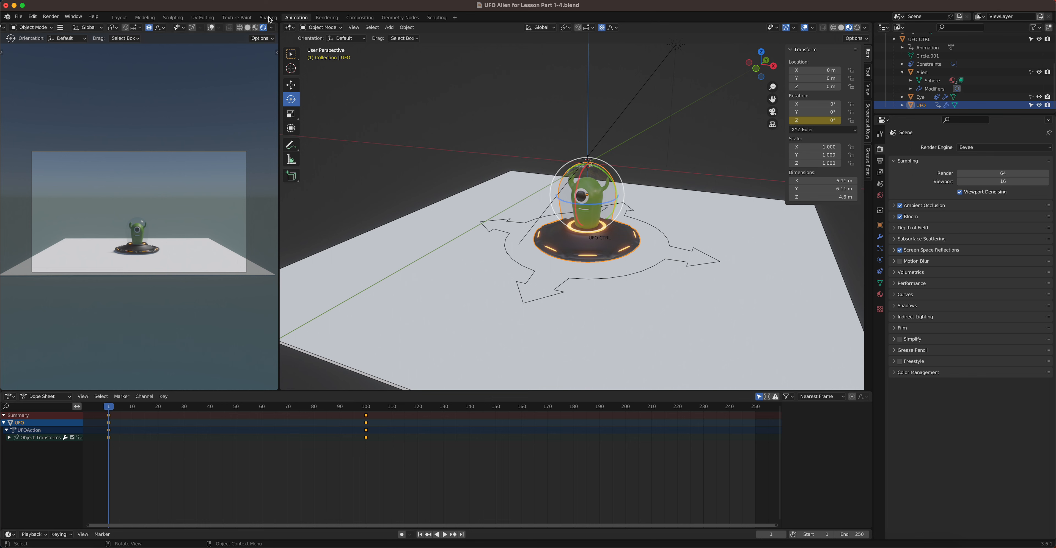
left_click(51, 17)
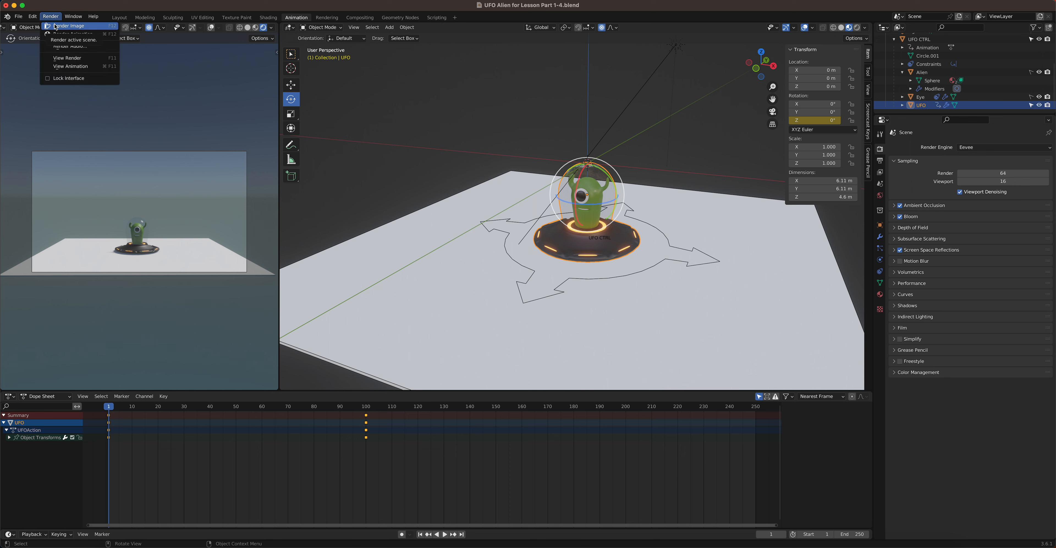
left_click(56, 26)
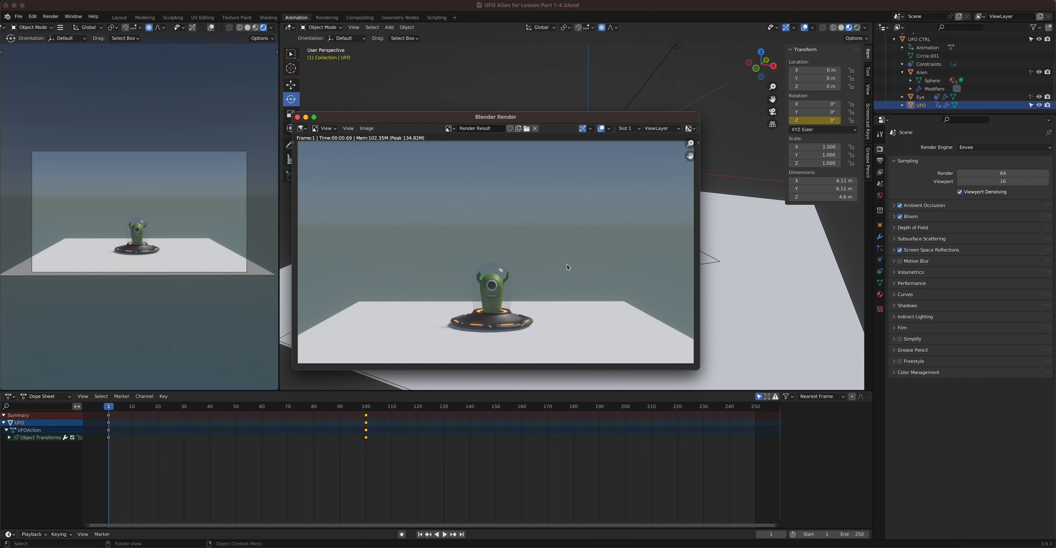
Step: Test-render the current frame as a still image with Cycles, stop the render, and return the render engine to Eevee
left_click(977, 148)
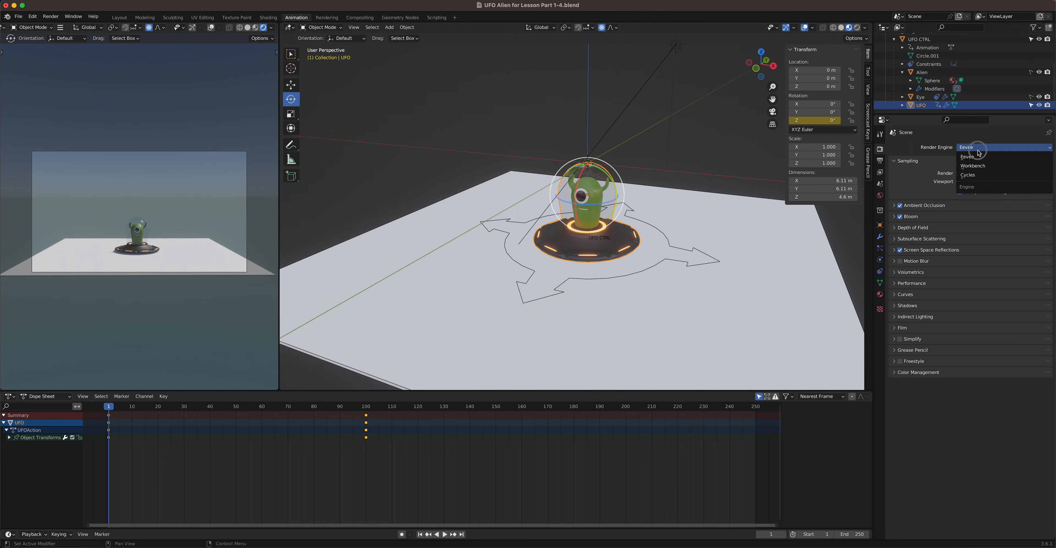
left_click(975, 175)
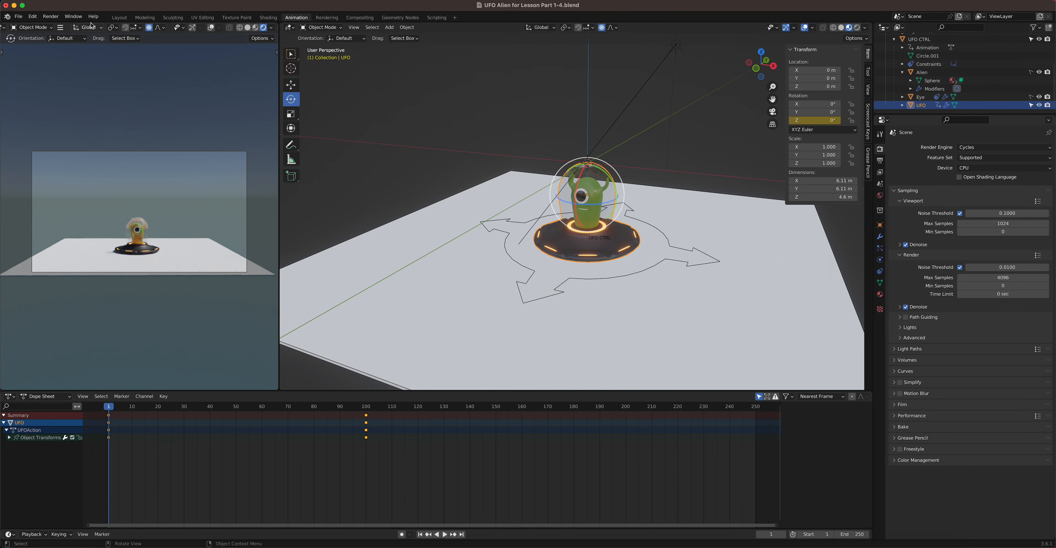
left_click(55, 17)
left_click(69, 25)
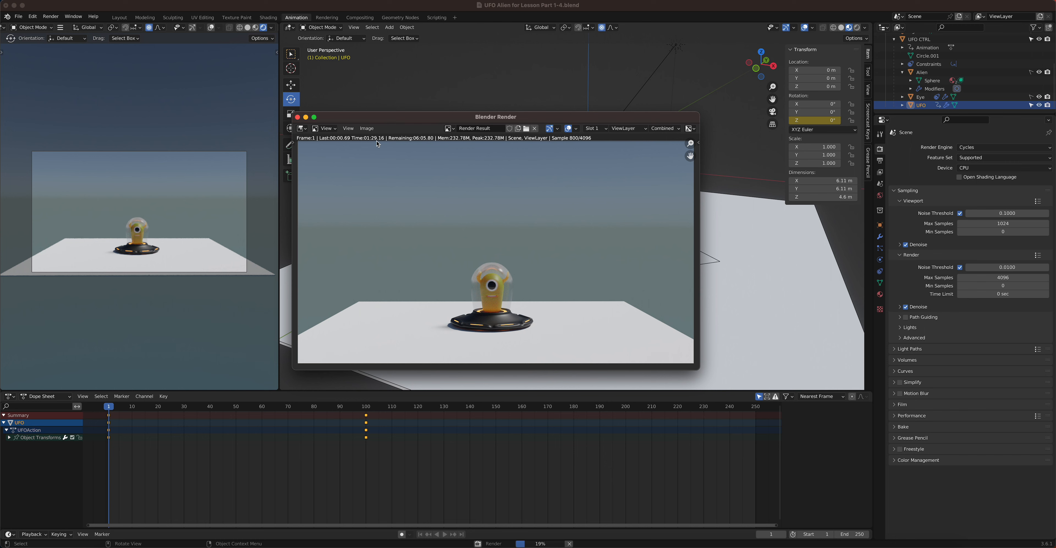
key("Escape")
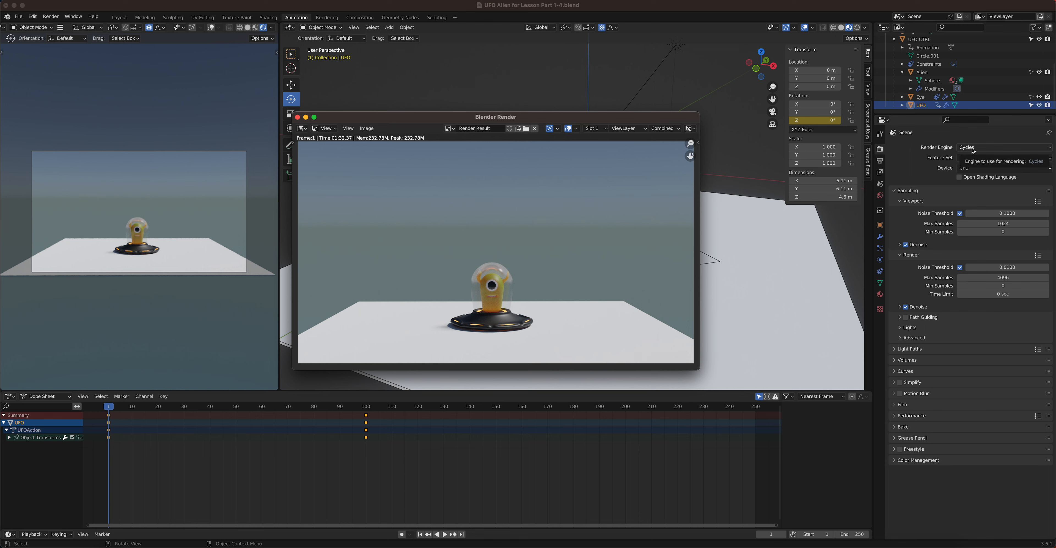
left_click(298, 117)
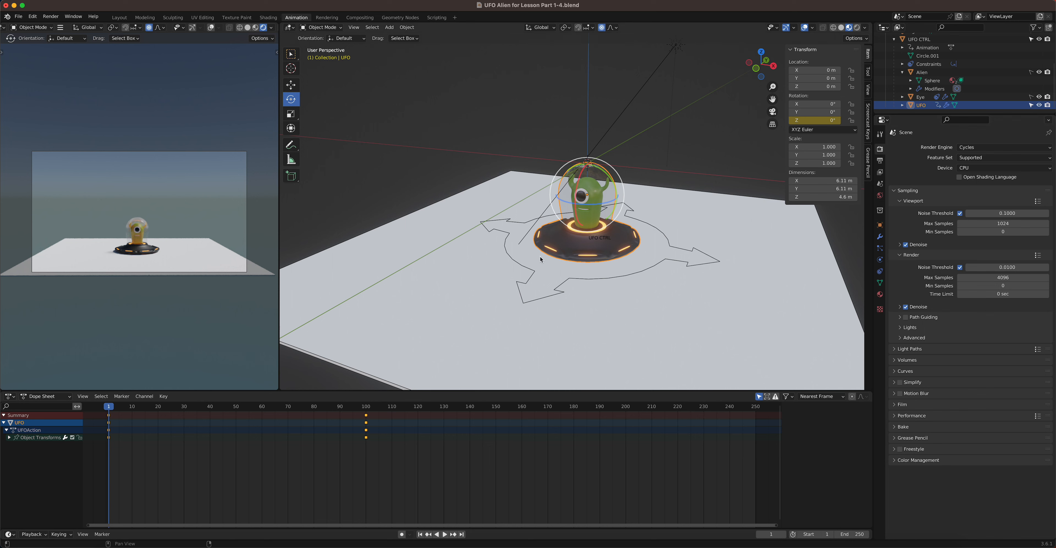
left_click(982, 148)
left_click(975, 157)
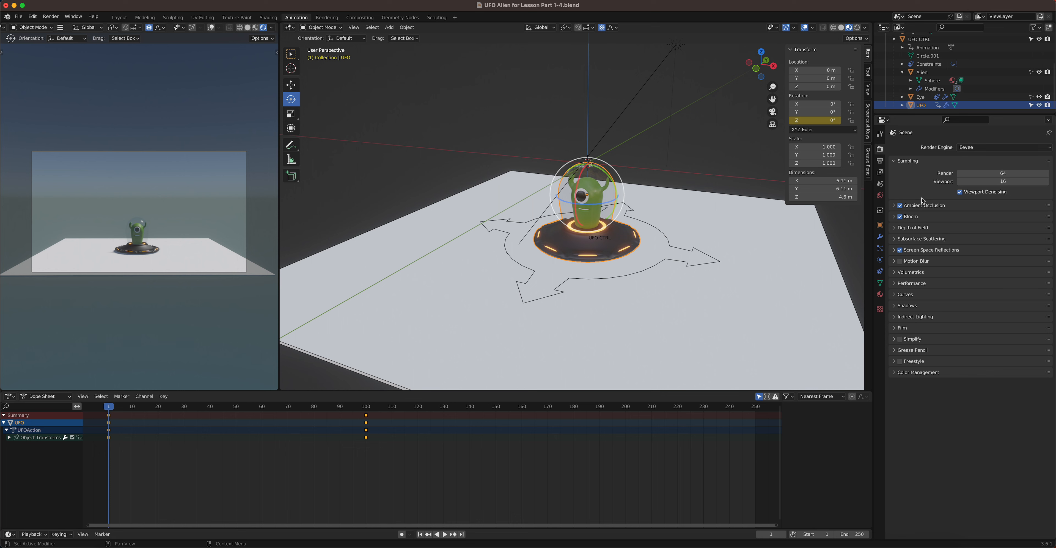
Step: Move the playhead to frame 150 and set the output frame range to end at 150
left_click(880, 161)
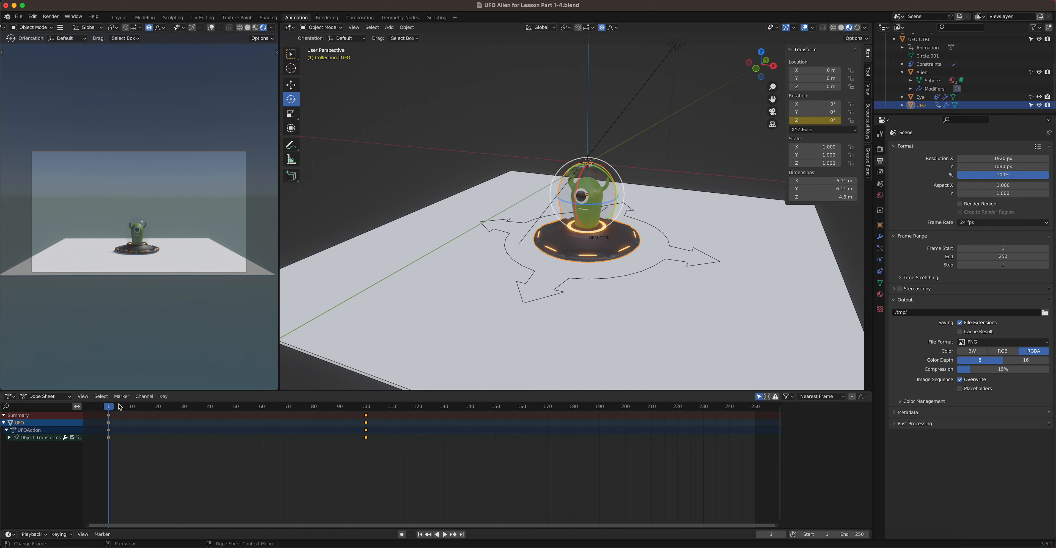
left_click(111, 408)
left_click_drag(111, 408, 496, 429)
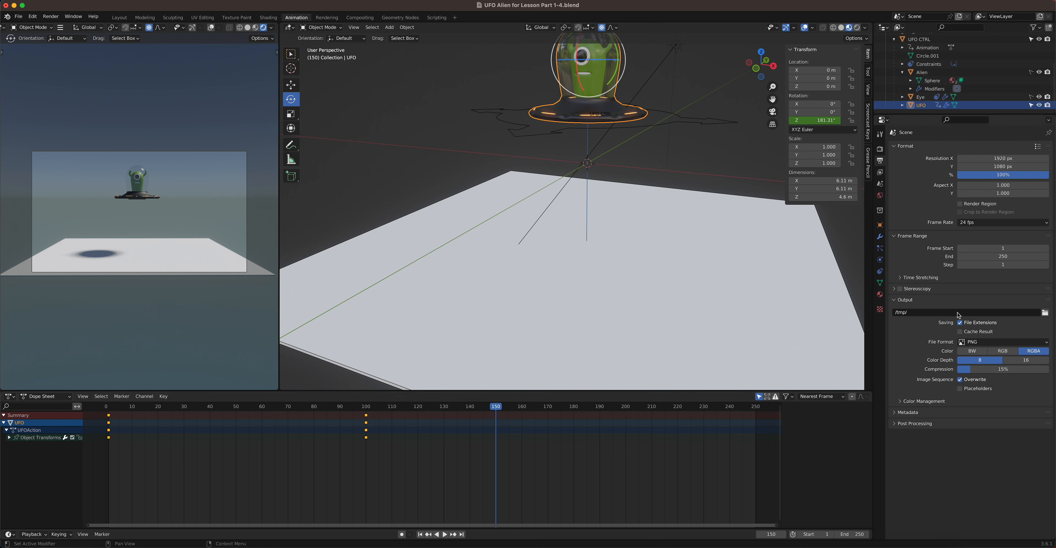
left_click(1020, 257)
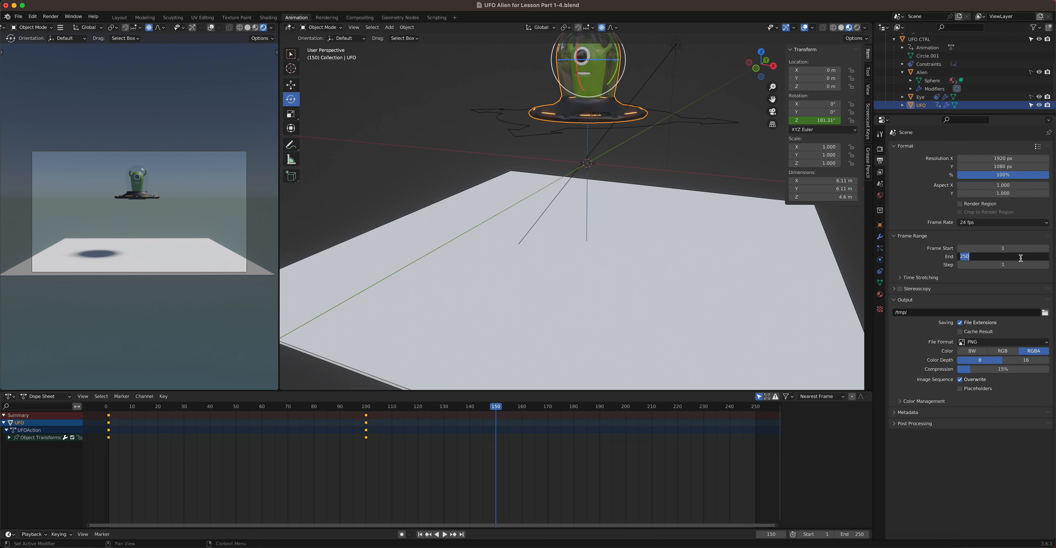
type("150")
key("Return")
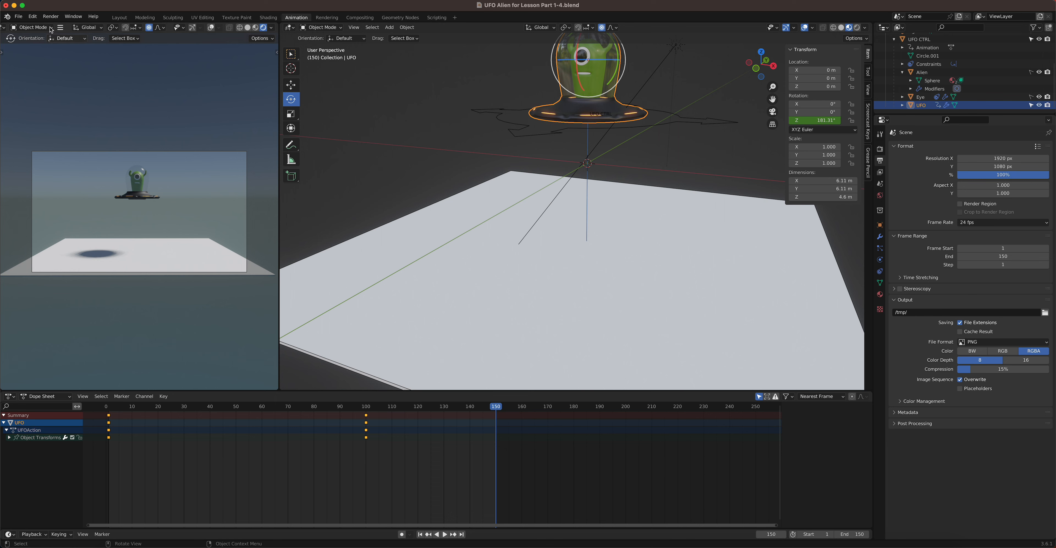
Step: Render frame 150 as a still image and move the render window clear of the camera view
left_click(51, 17)
left_click(58, 26)
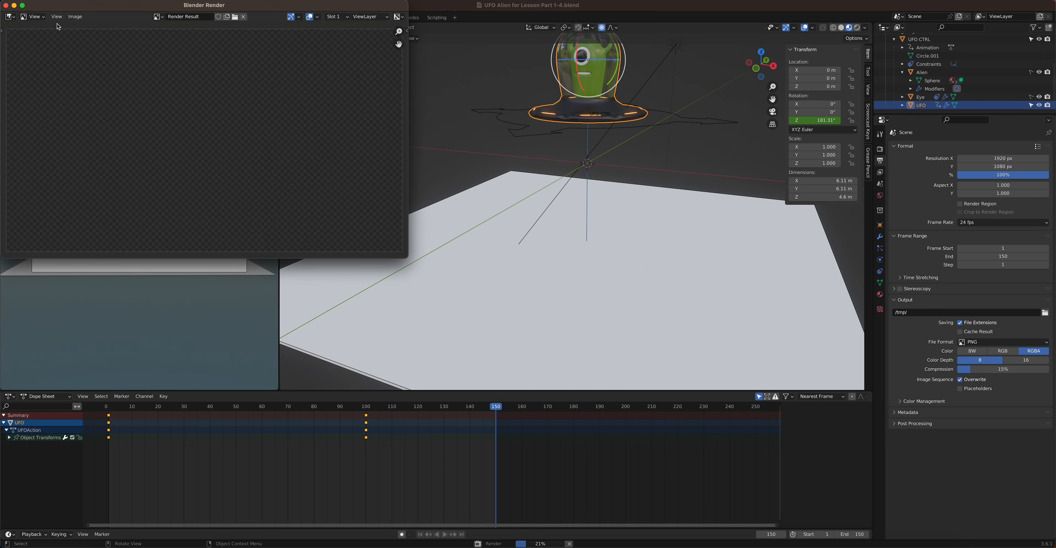
left_click_drag(123, 6, 433, 141)
Step: Set up saving a copy of the rendered image as a JPEG at 100% quality, cancel the save and close the render window
left_click(387, 152)
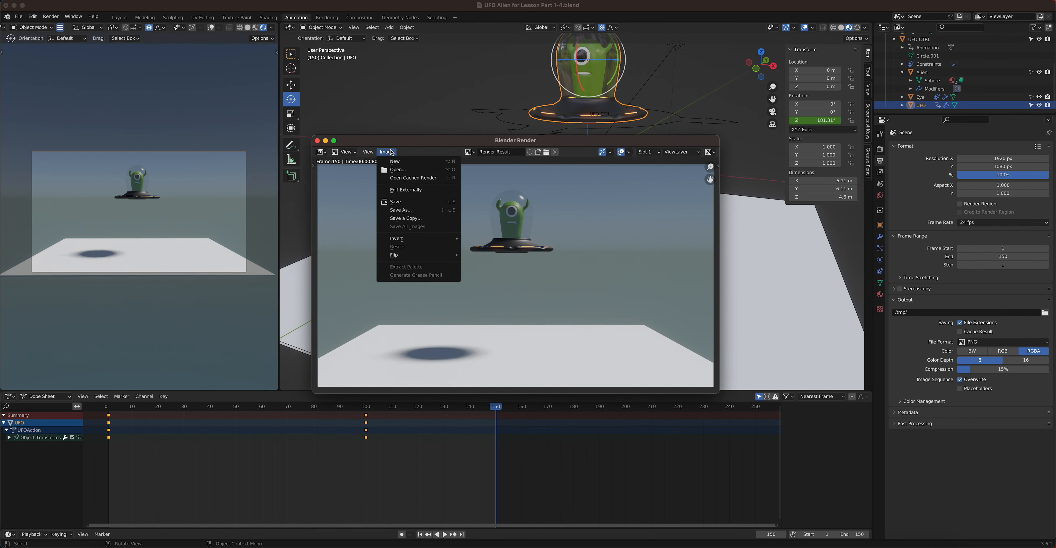
left_click(423, 219)
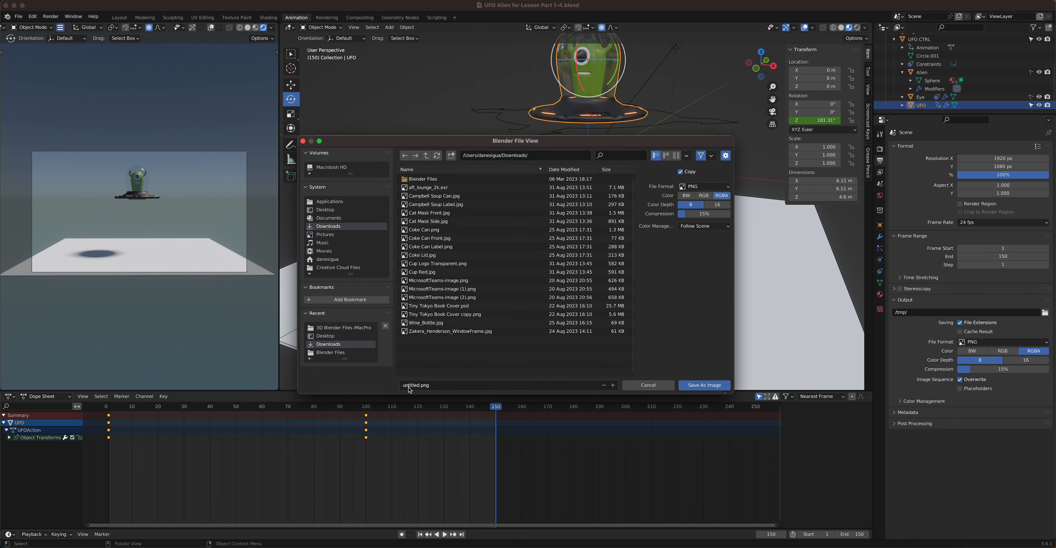
left_click(702, 188)
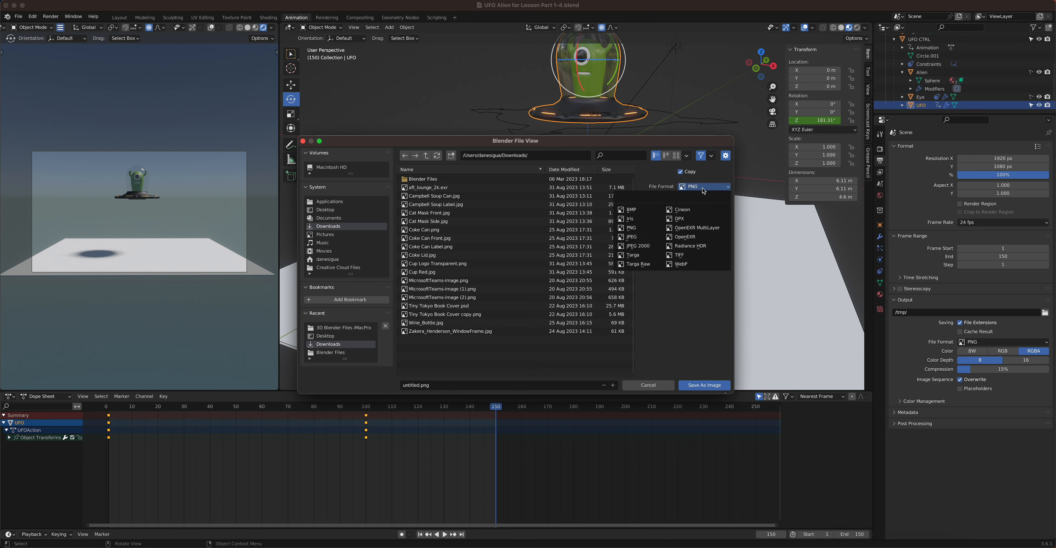
left_click(645, 237)
left_click_drag(700, 205, 728, 205)
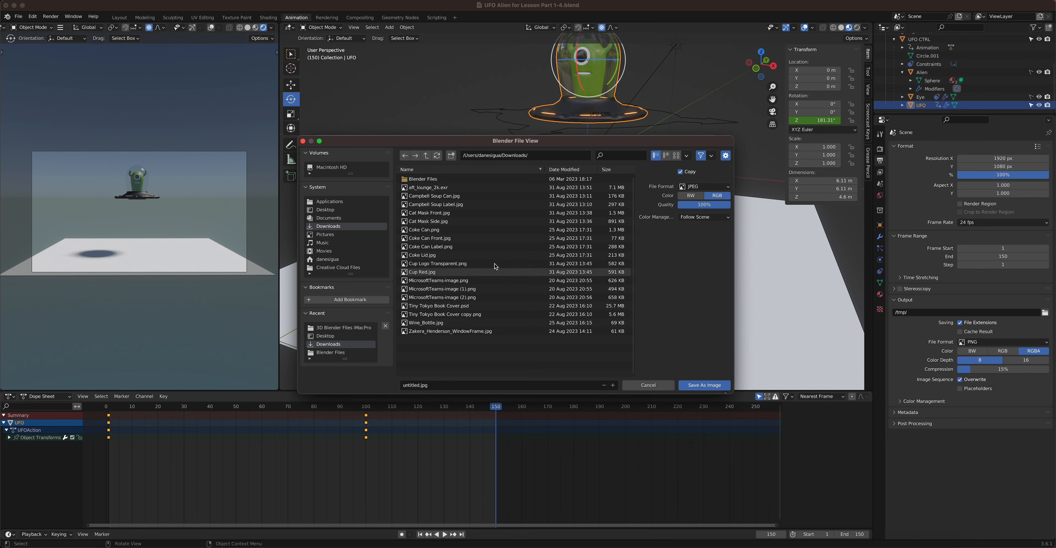
left_click(646, 387)
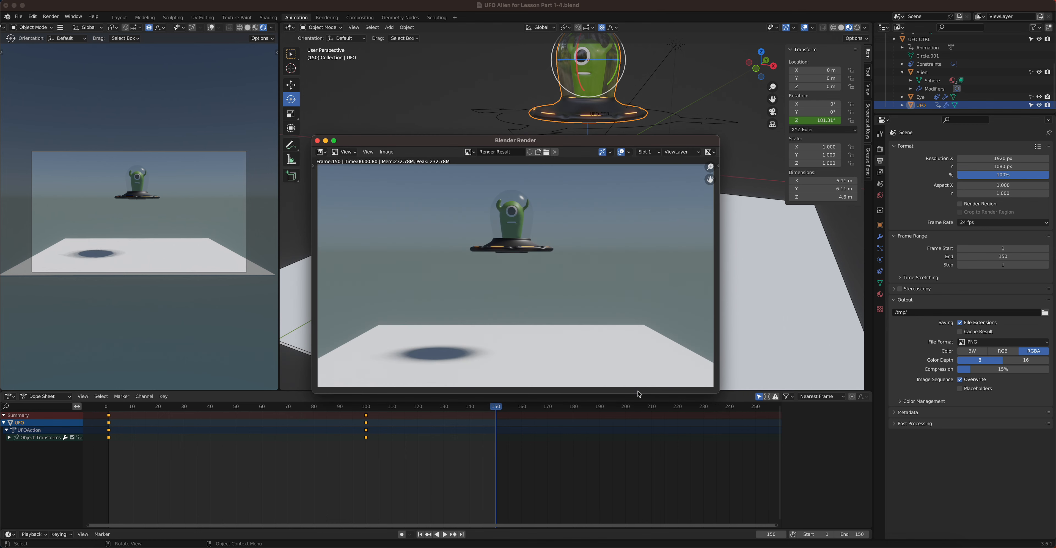
left_click(316, 141)
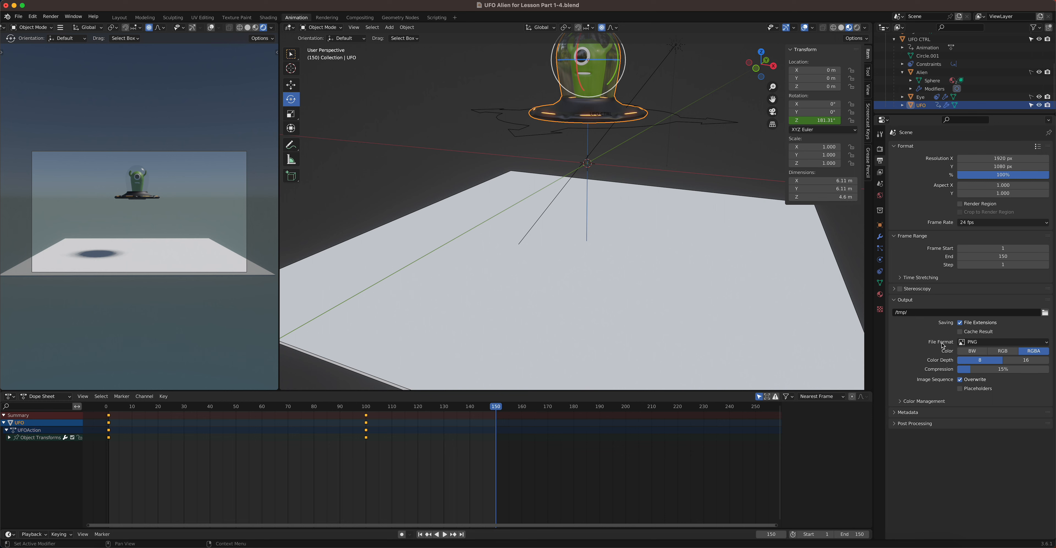
Step: Set the output file format to FFmpeg Video and its encoding container to QuickTime
left_click(983, 343)
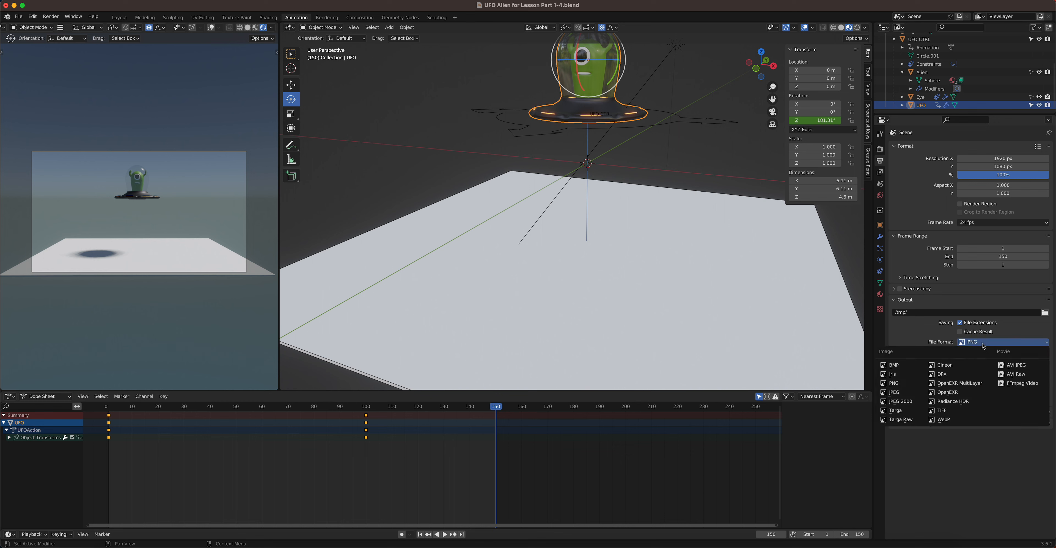
left_click(1016, 384)
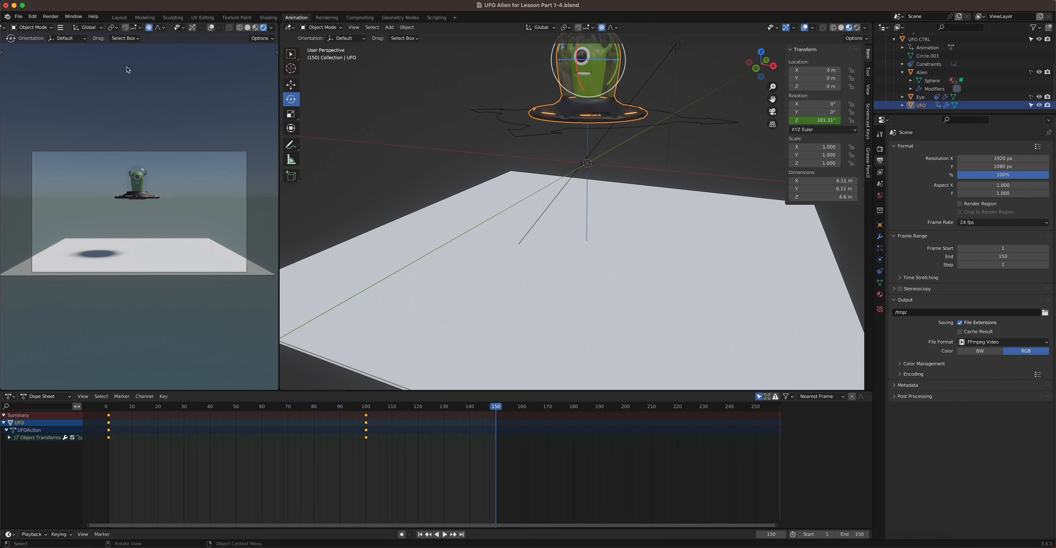
left_click(901, 374)
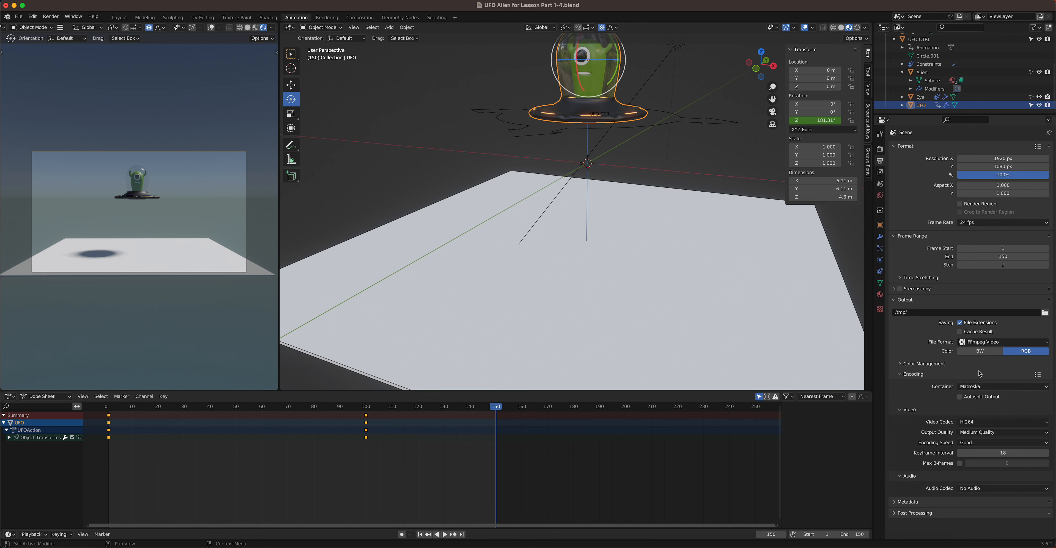
left_click(980, 388)
left_click(989, 432)
Step: Choose H.264 as the video codec and set the output quality to High Quality
left_click(995, 424)
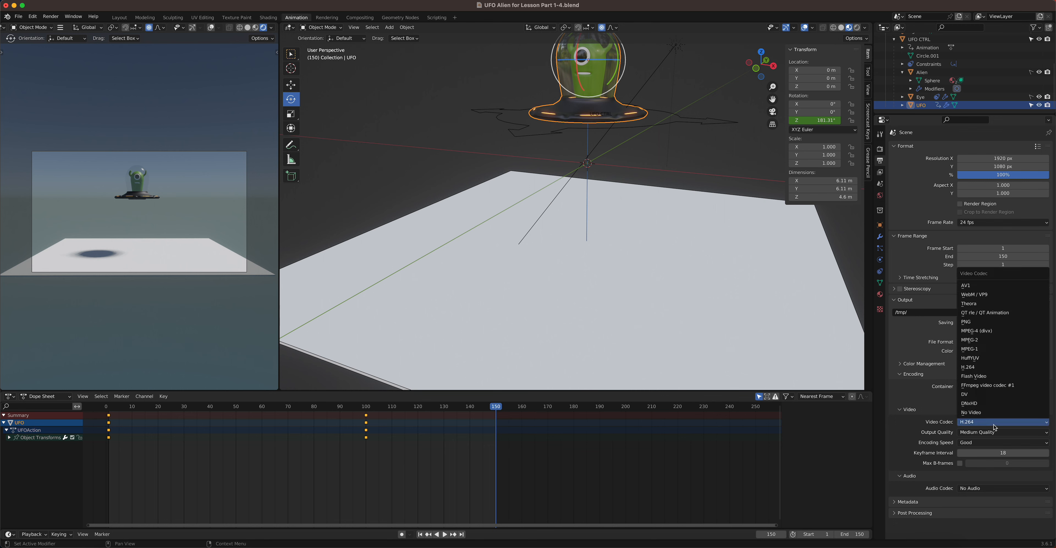
scroll(1000, 405, "up", 16)
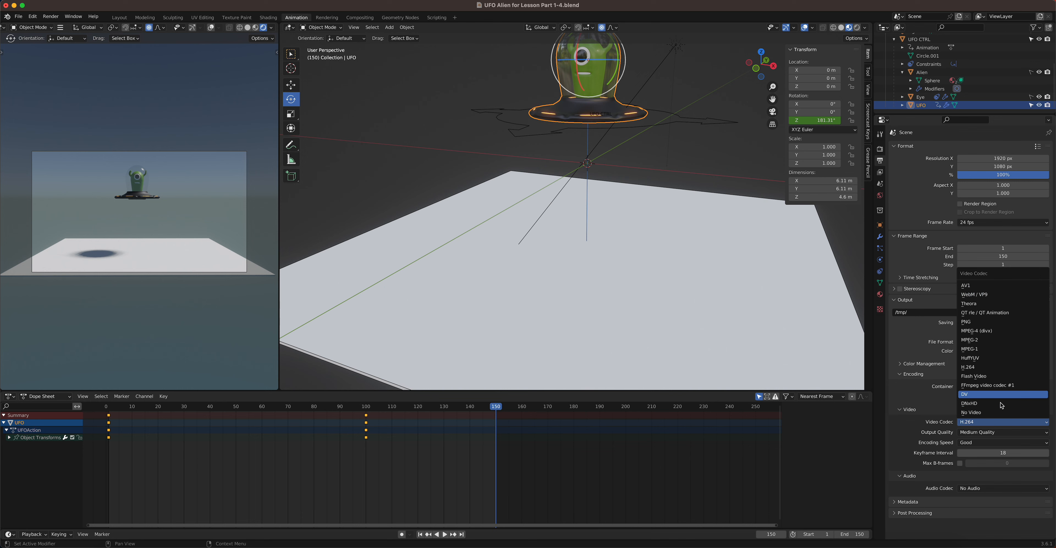
scroll(1001, 405, "down", 2)
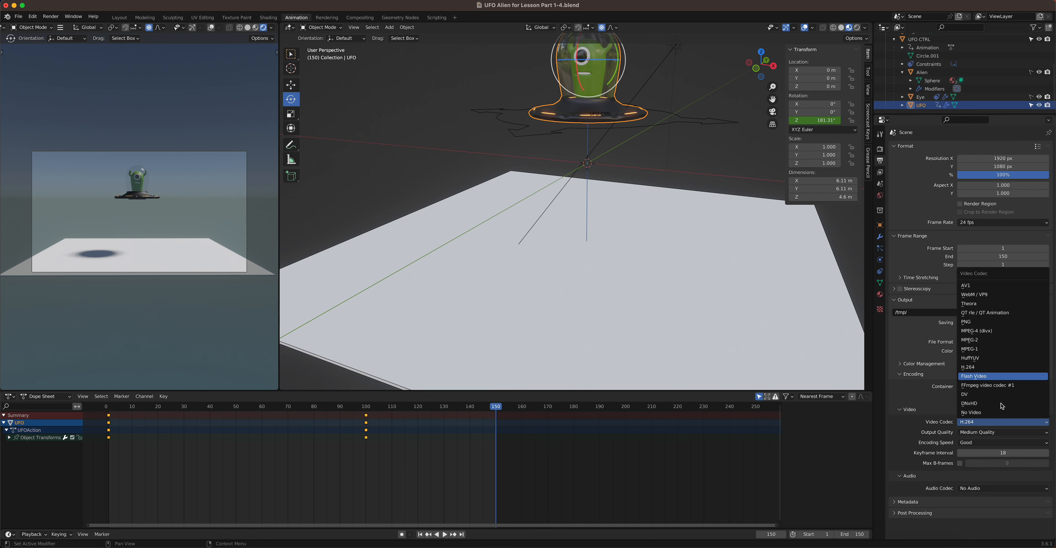
left_click(973, 367)
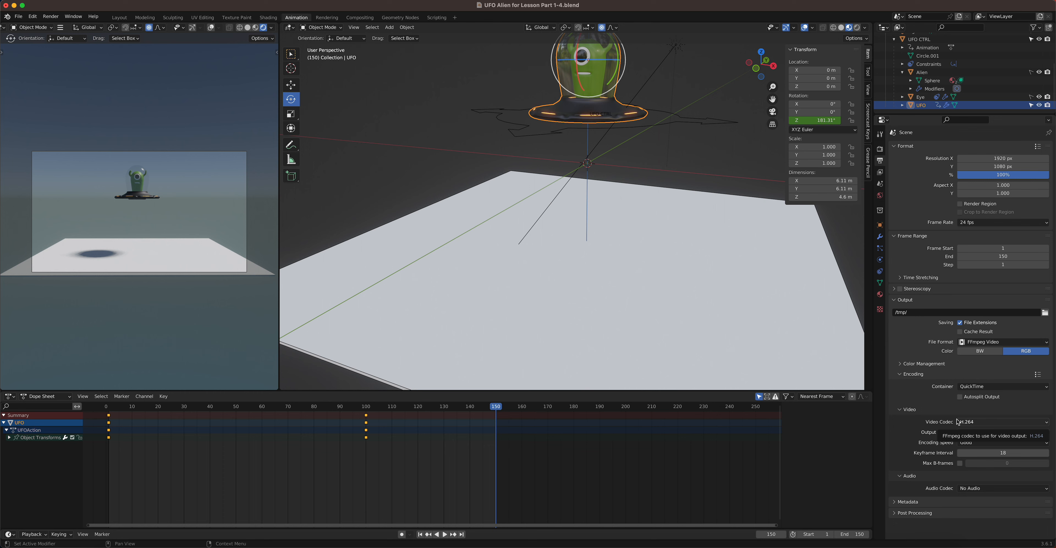
left_click(976, 433)
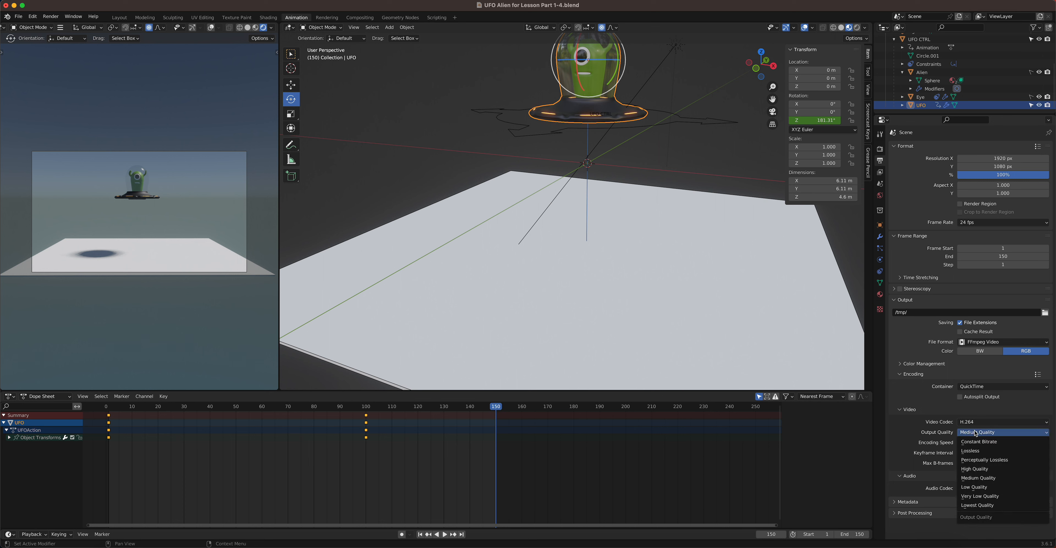
left_click(984, 469)
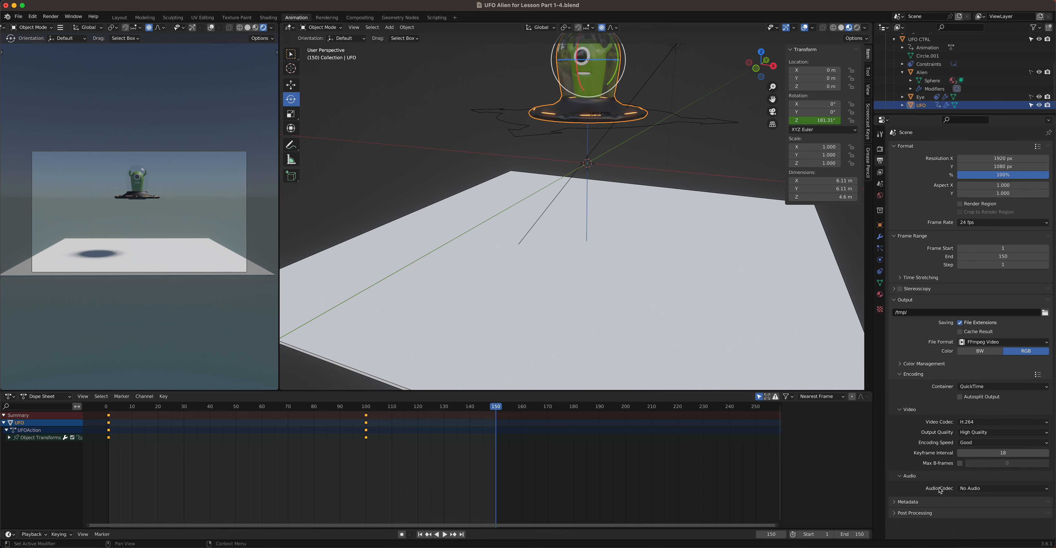
Step: Switch the audio codec between PCM and No Audio, ending with PCM
left_click(973, 489)
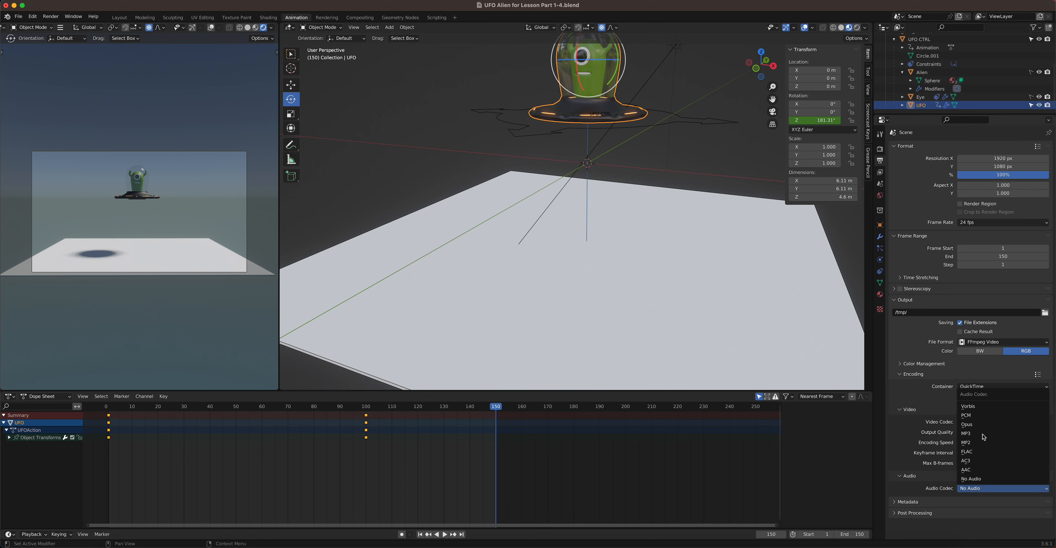
left_click(984, 416)
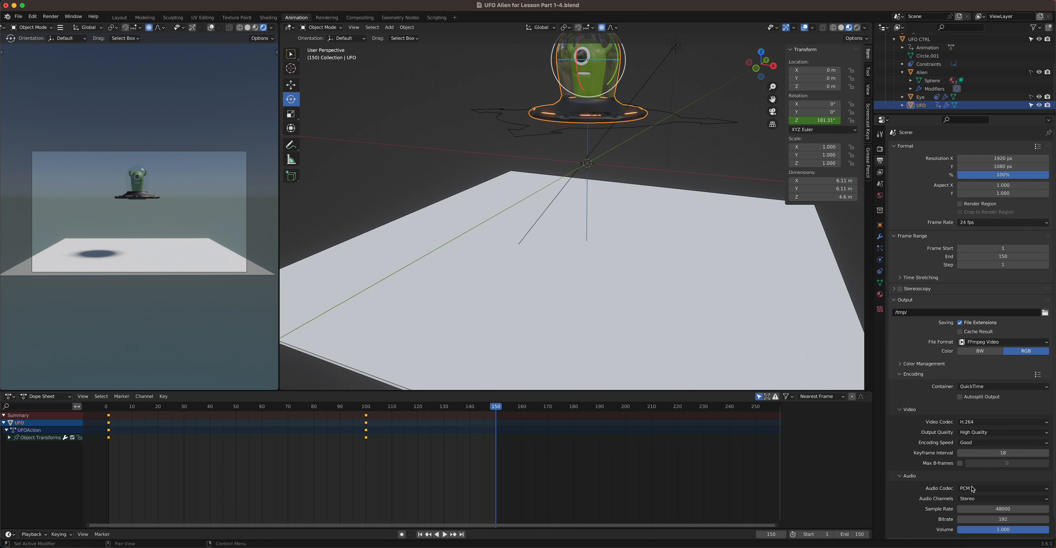
left_click(1003, 489)
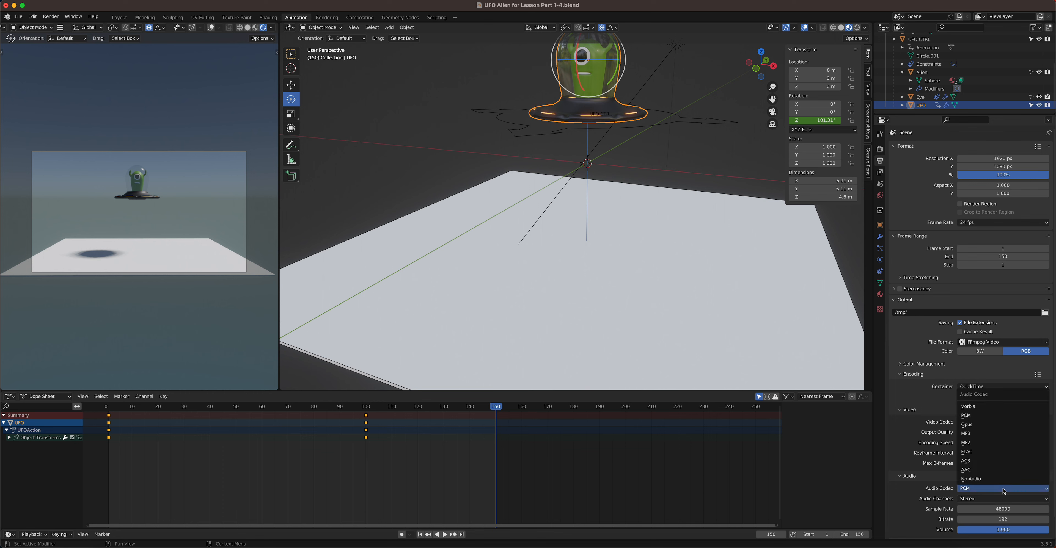
left_click(984, 479)
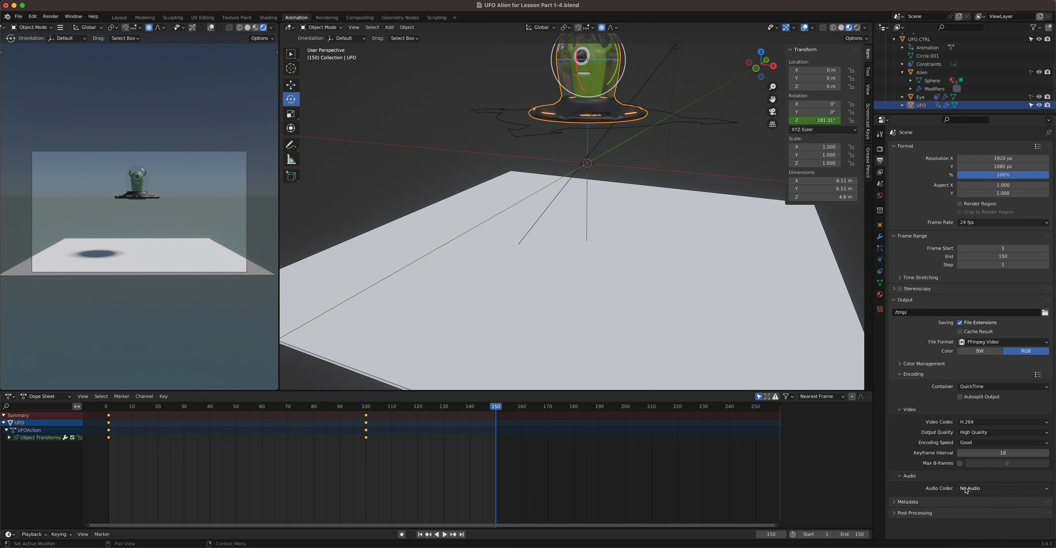
left_click(974, 489)
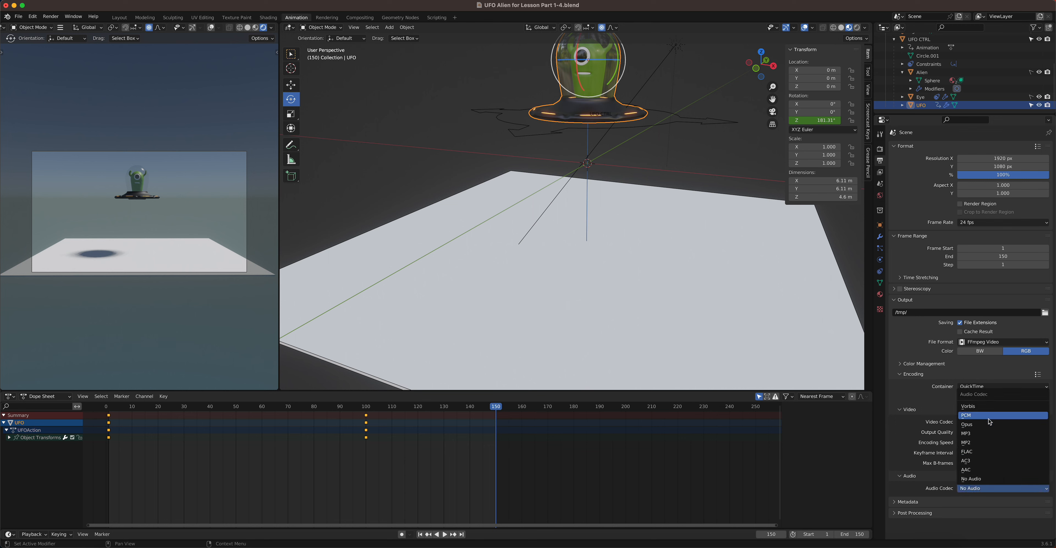
left_click(976, 415)
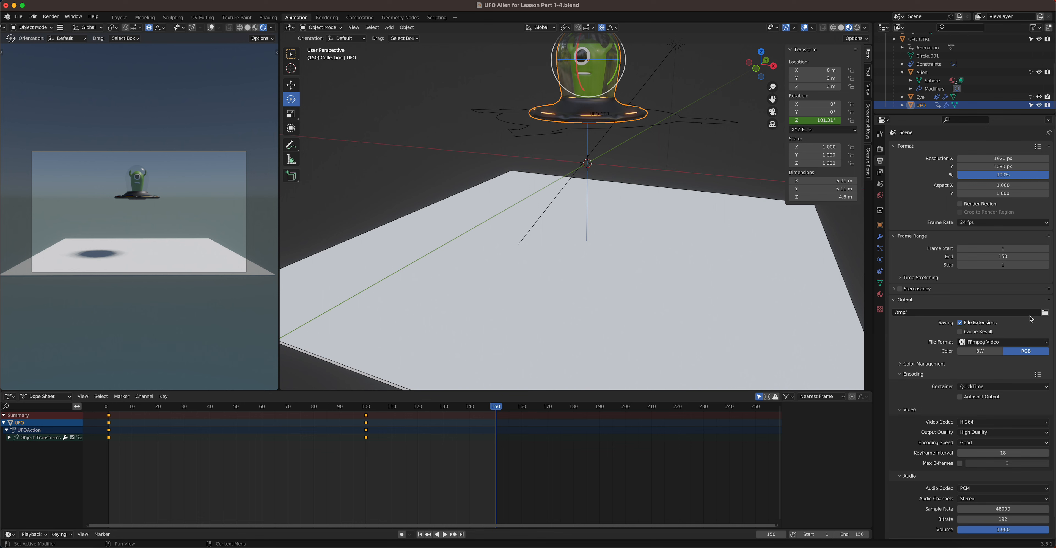
Step: Set the render output location to the Desktop, with a file name made of the creator's full name followed by UFO
left_click(1045, 313)
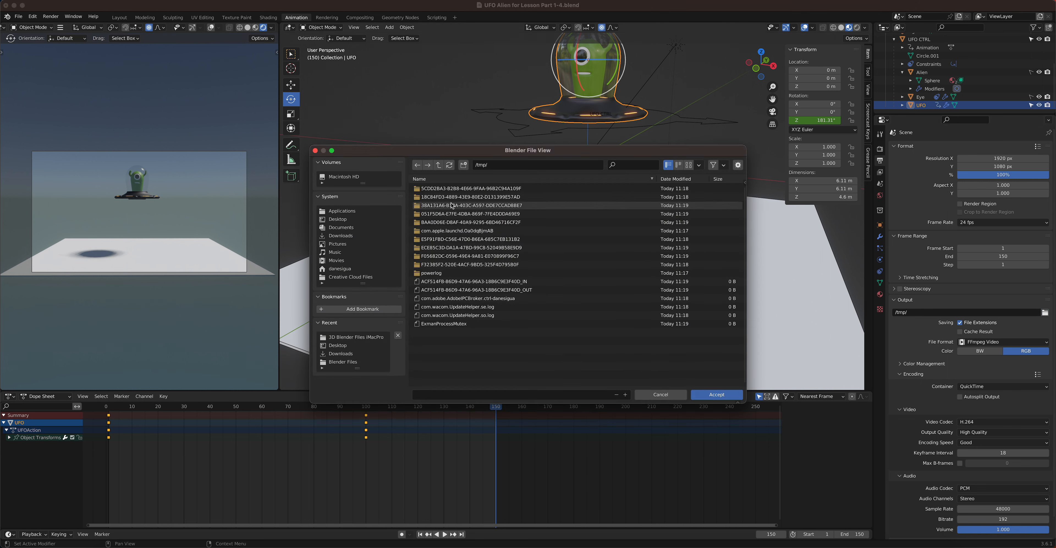
left_click(353, 221)
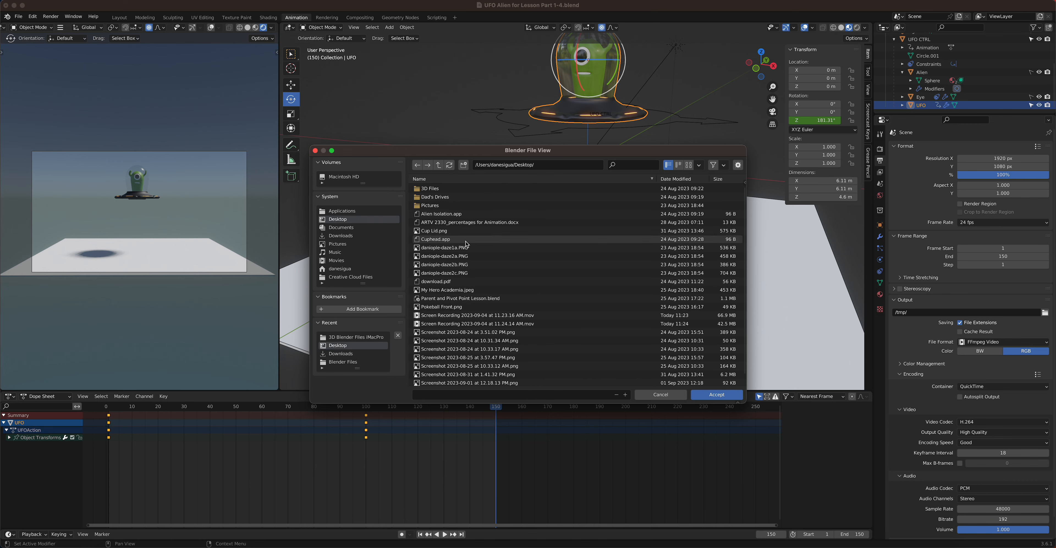
scroll(515, 262, "up", 1)
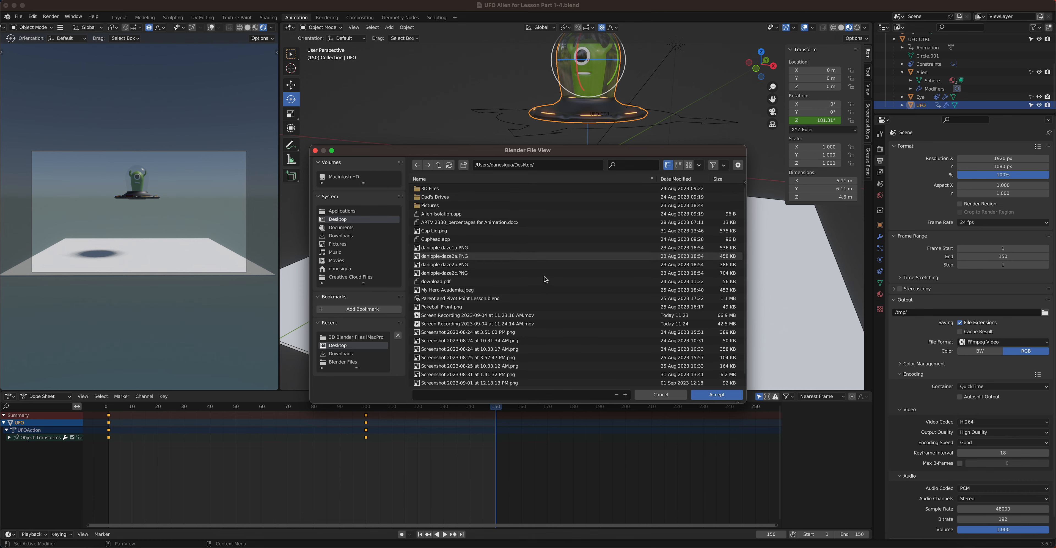
left_click(460, 394)
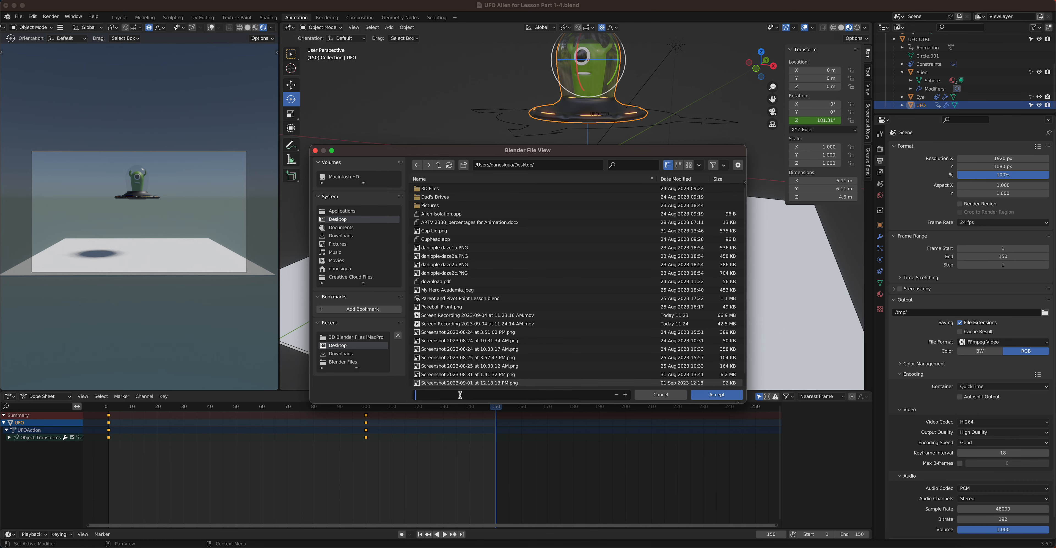
type("Dane_Sigua_UFO")
left_click(724, 396)
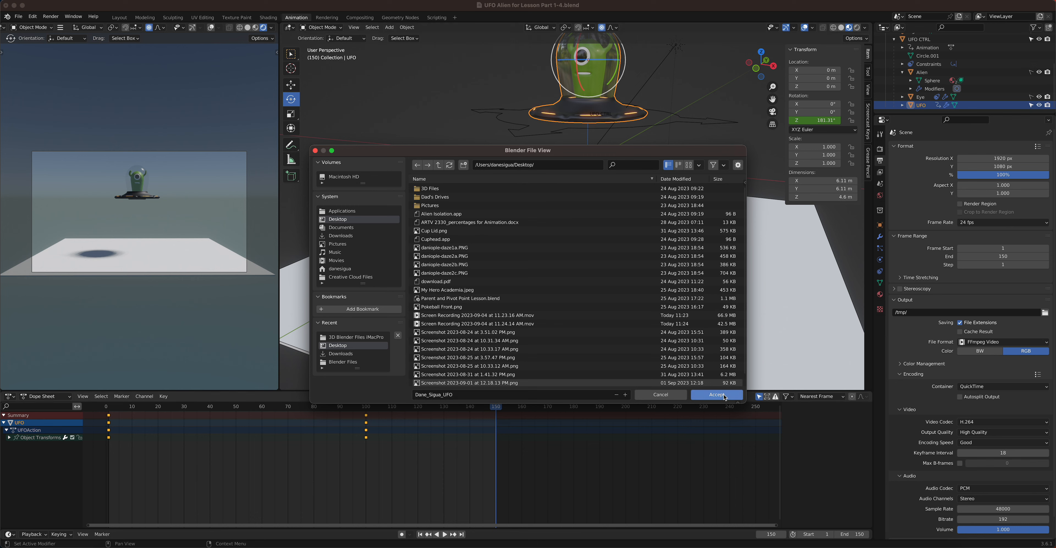
left_click(724, 396)
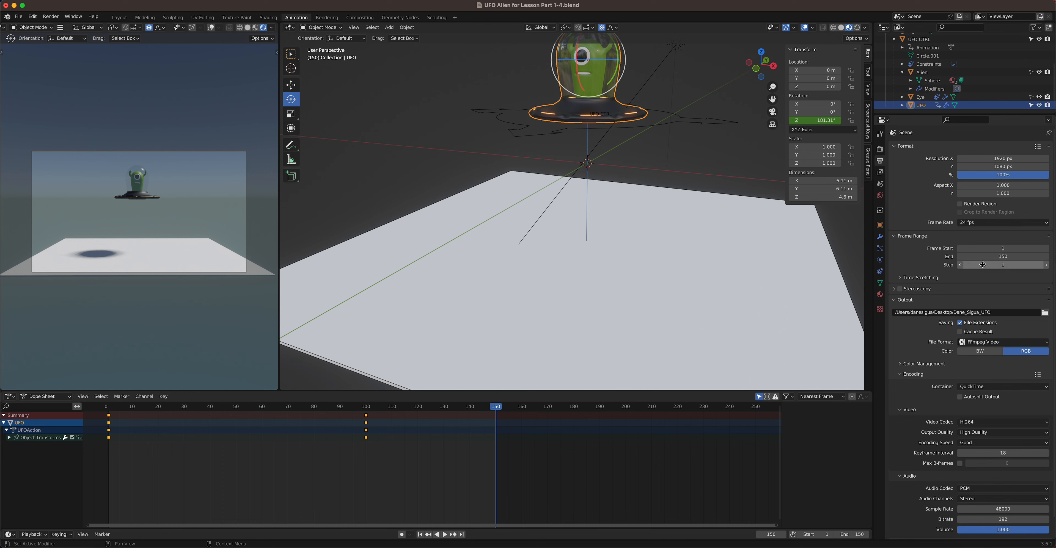
Step: Render the full animation and move the render window away from the screen corner
left_click(50, 17)
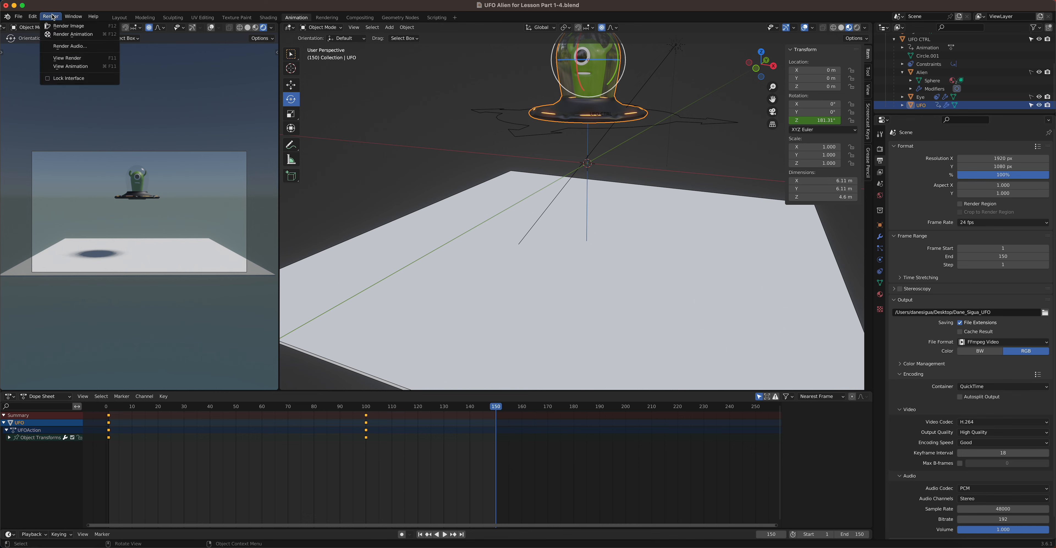
left_click(87, 37)
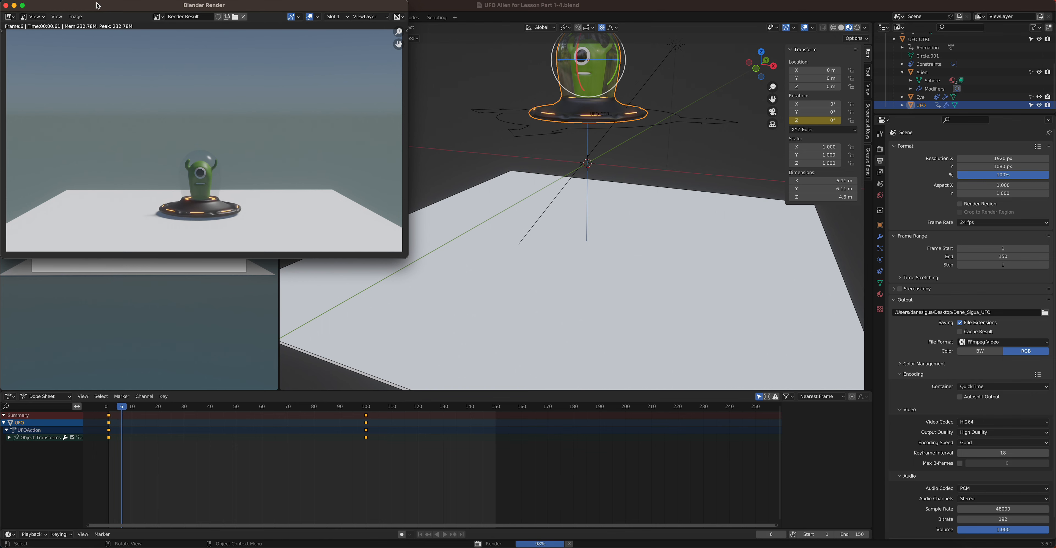
left_click_drag(99, 5, 369, 75)
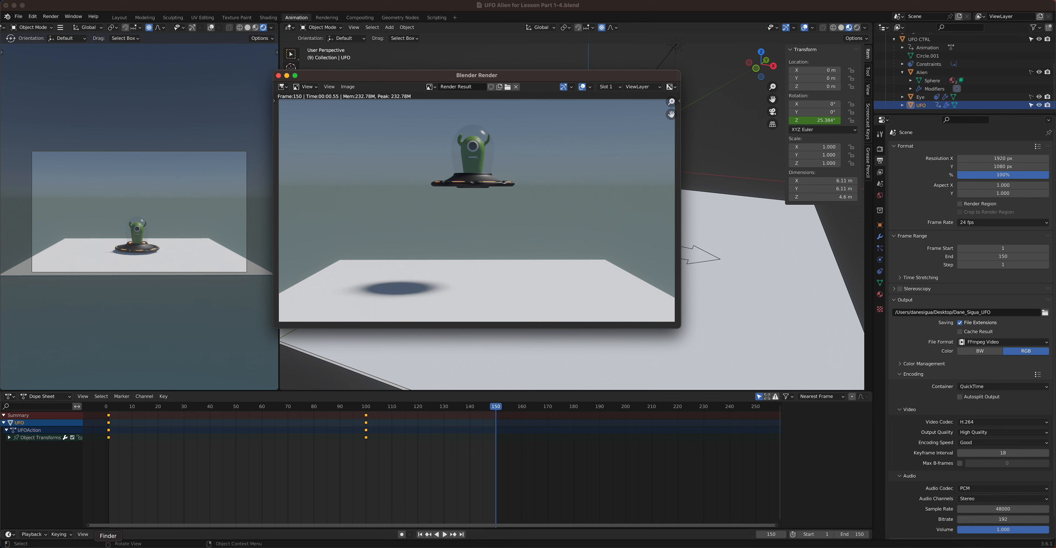
Step: Switch to Finder, sort the Desktop files by modification date and preview the newly rendered UFO movie
left_click(108, 545)
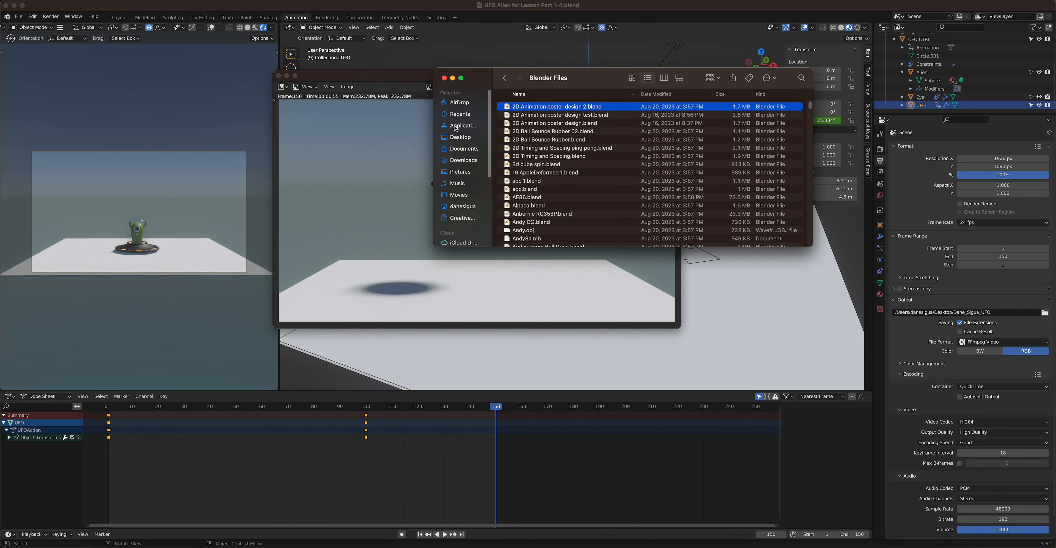
left_click(471, 135)
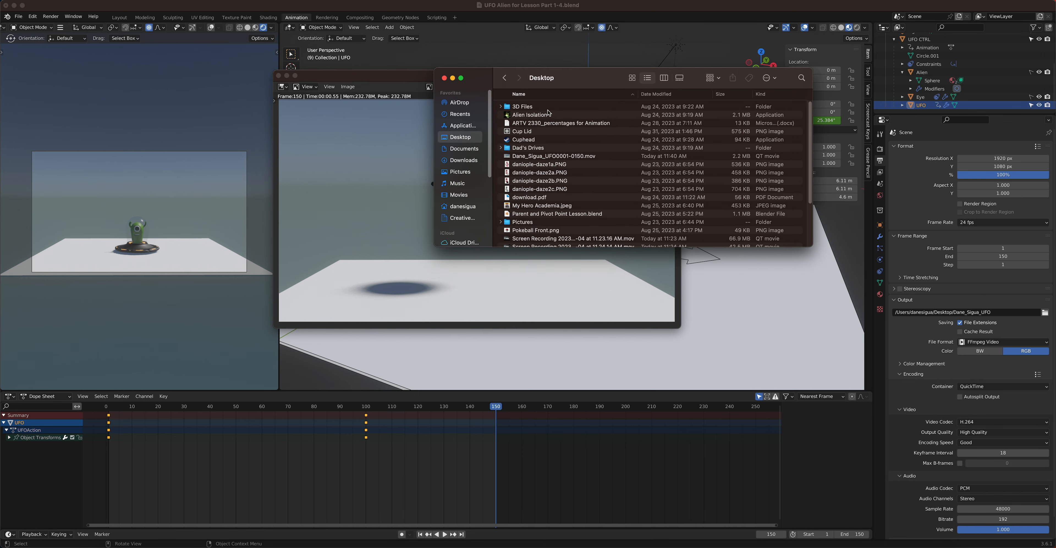
scroll(541, 140, "down", 3)
scroll(541, 140, "up", 3)
left_click(665, 94)
left_click(574, 108)
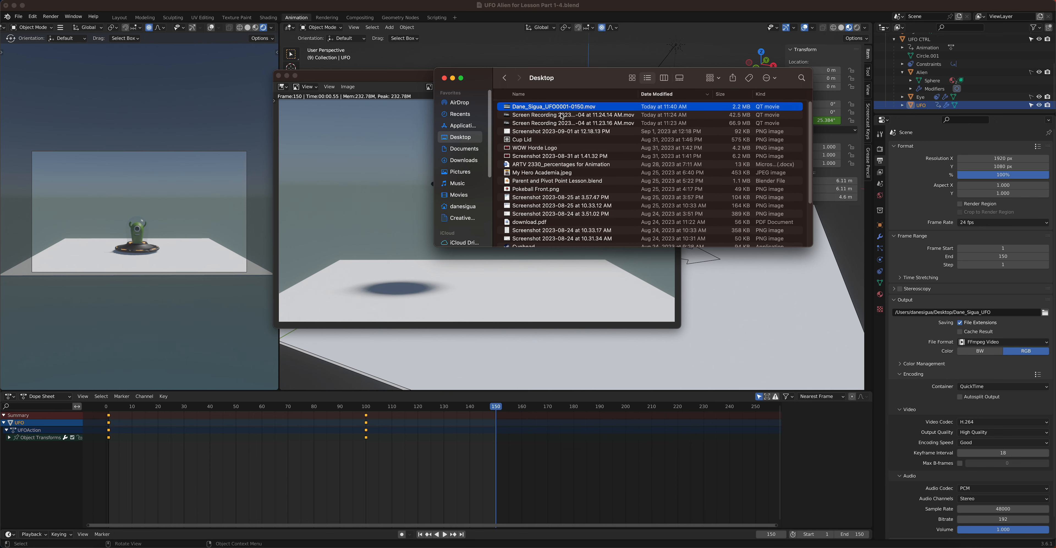
key("space")
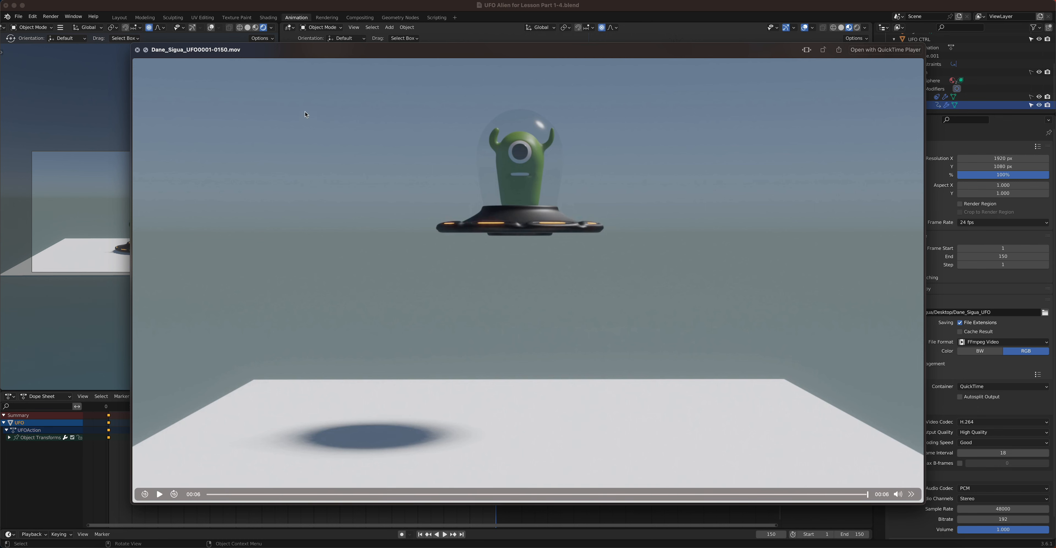
Step: Return to Blender and open the recent Link illustration file without saving the changes to the UFO scene
left_click(19, 19)
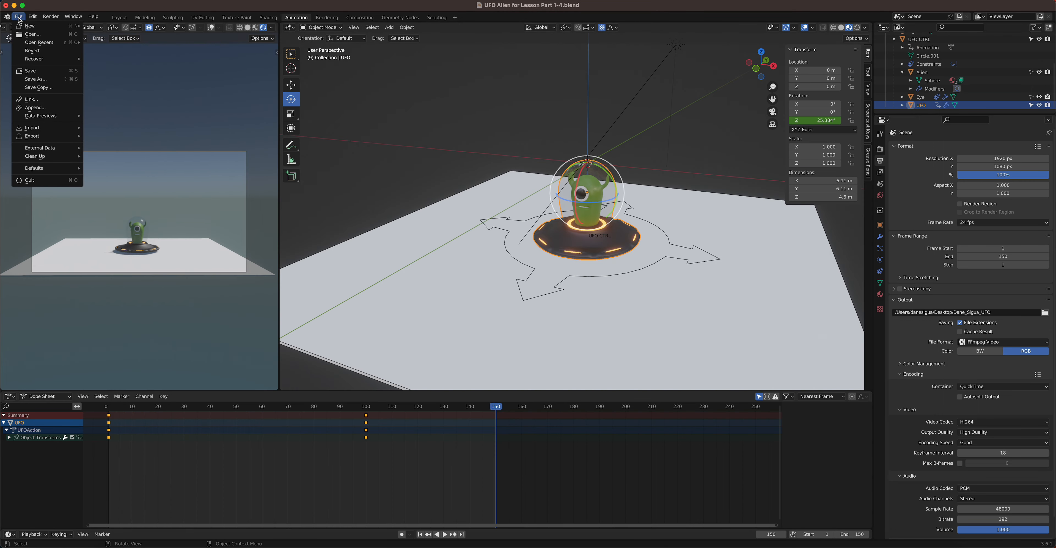
mouse_move(39, 44)
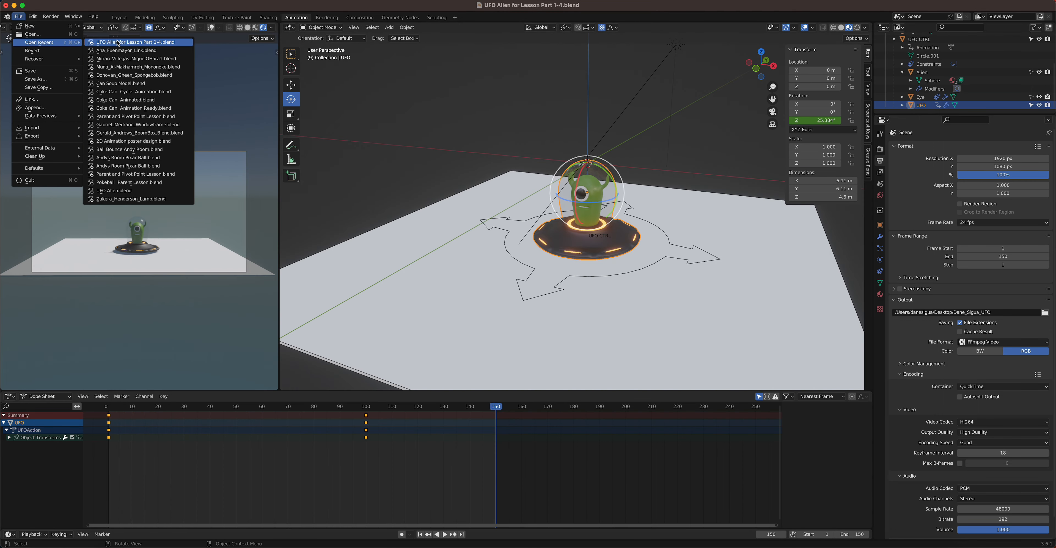
left_click(133, 49)
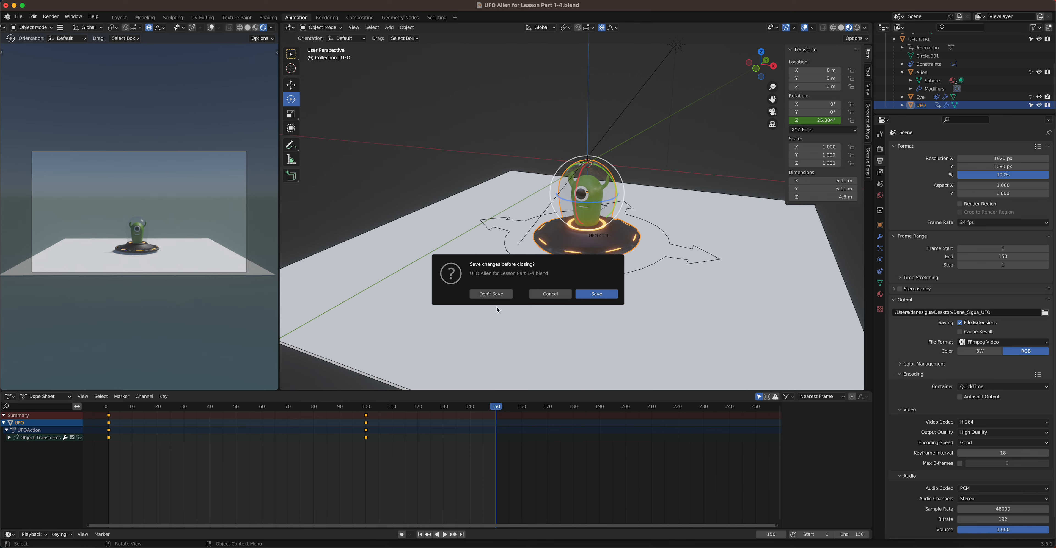
left_click(492, 294)
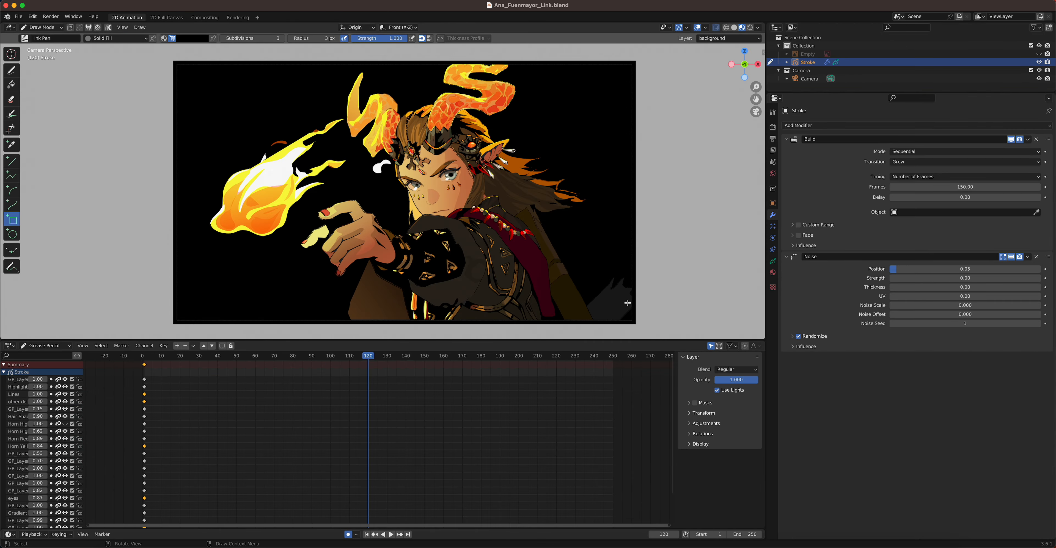
Step: Enlarge the viewport above the timeline and play the Grease Pencil animation from the first frame, stopping at frame 177
left_click_drag(511, 348, 519, 416)
left_click_drag(143, 426, 145, 426)
key("space")
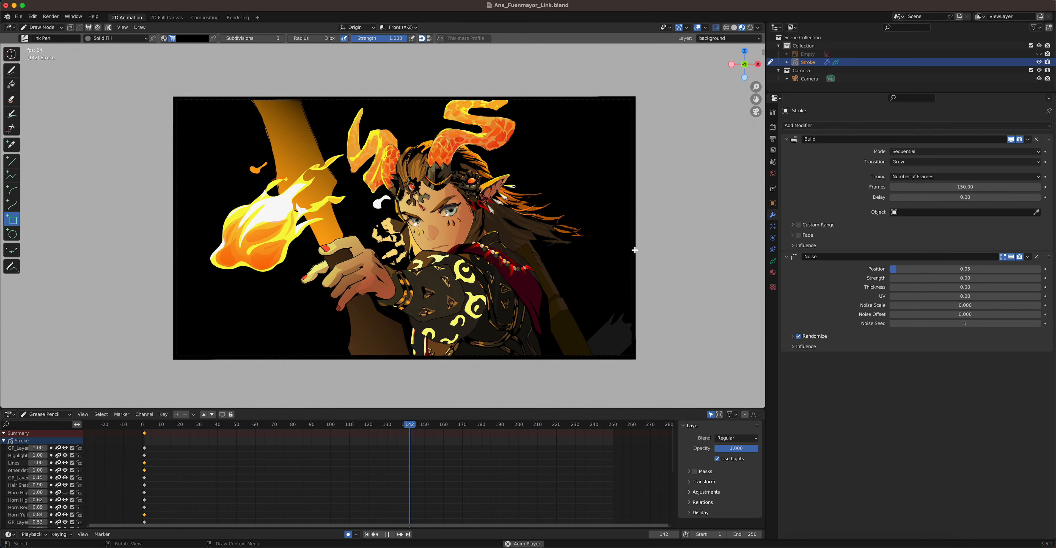
key("space")
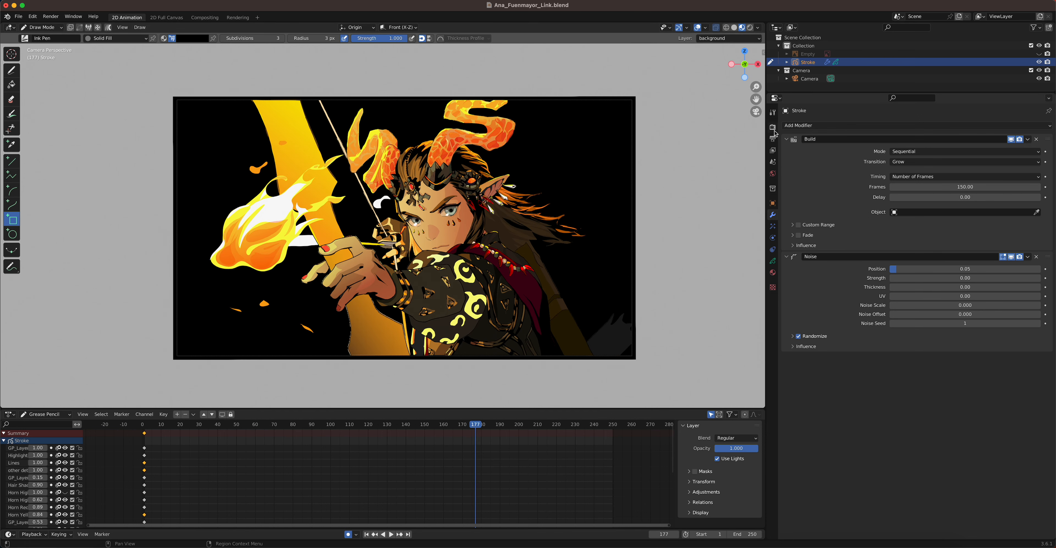
Step: Show the scene's render settings and compare the viewport shading modes, ending with Rendered
left_click(772, 127)
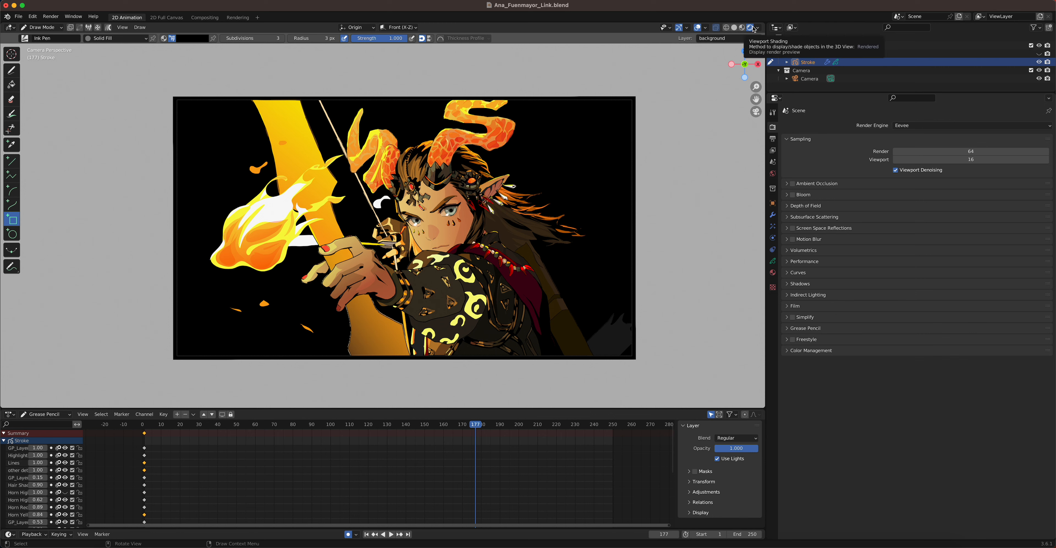
left_click(742, 28)
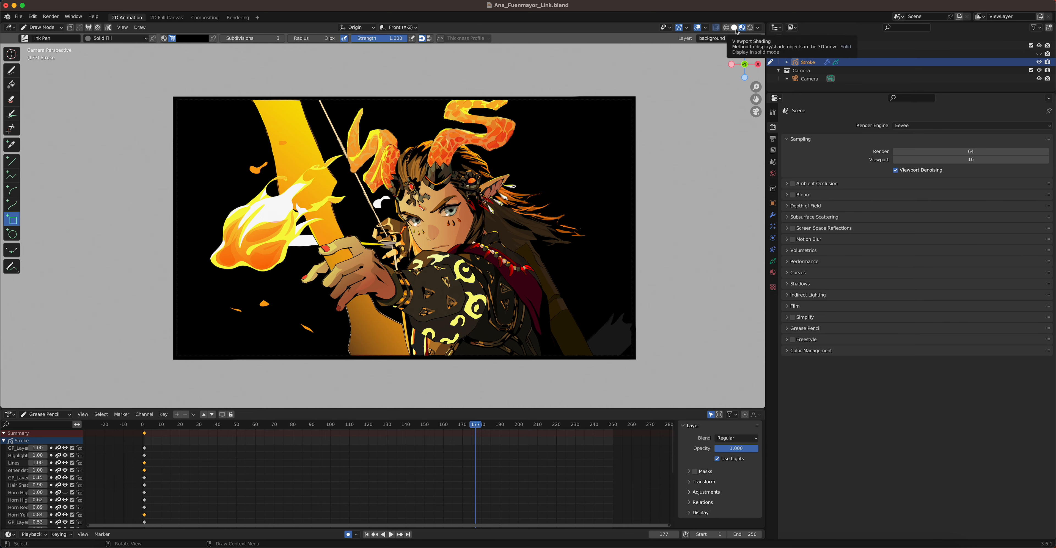
left_click(736, 30)
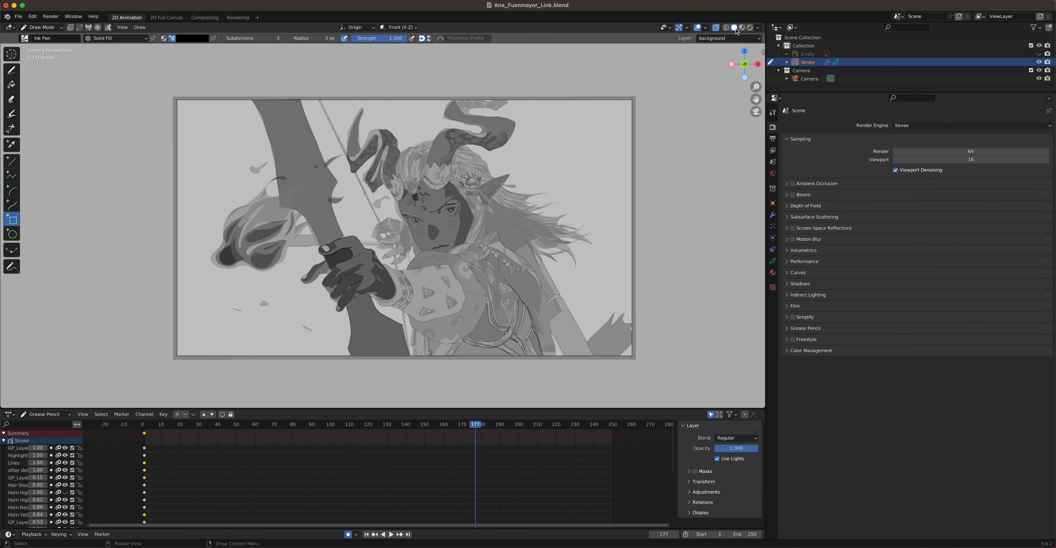
left_click(749, 29)
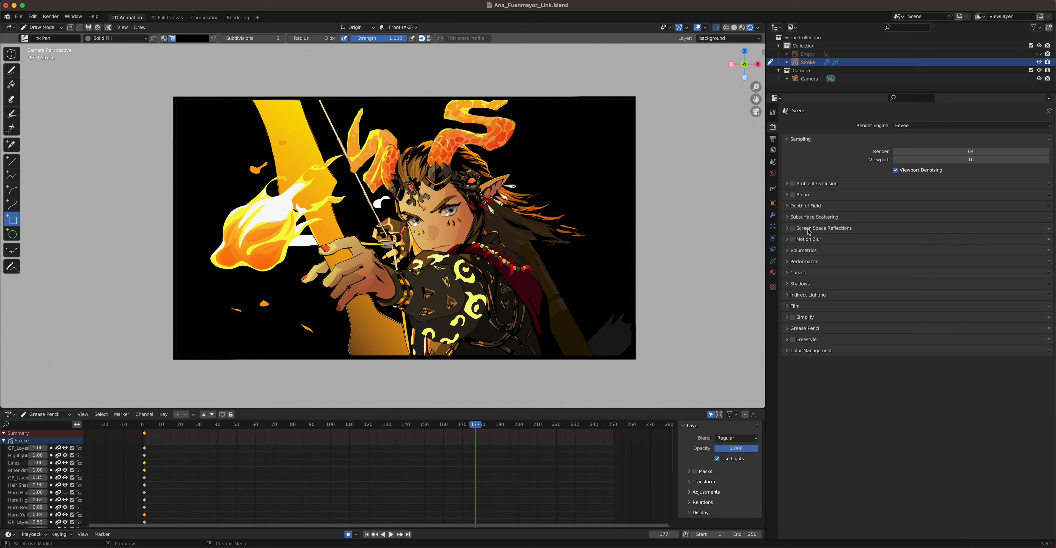
Step: Scrub the animation to frame 248 and set the scene's output to FFmpeg Video with a QuickTime container
left_click(773, 139)
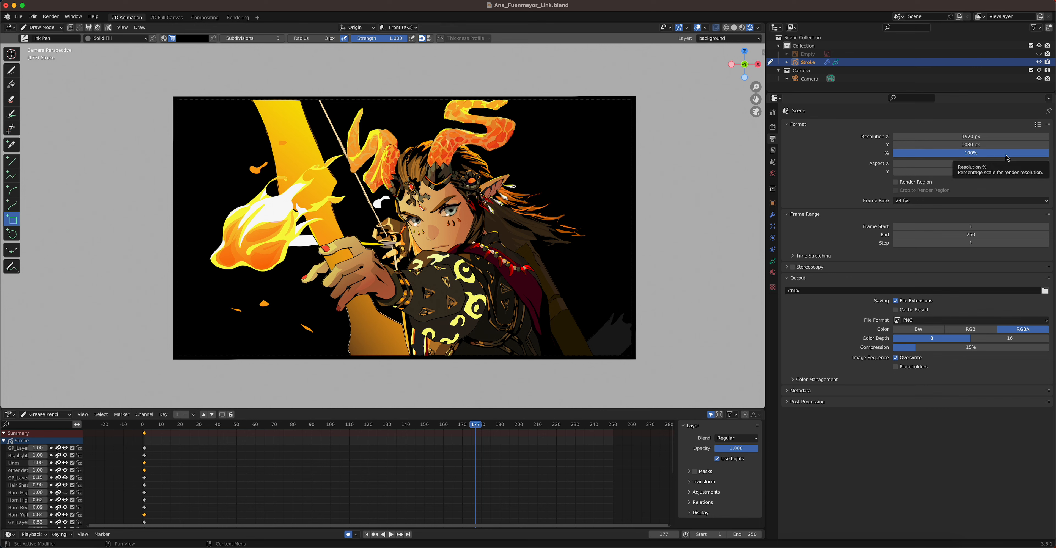
left_click_drag(198, 428, 610, 437)
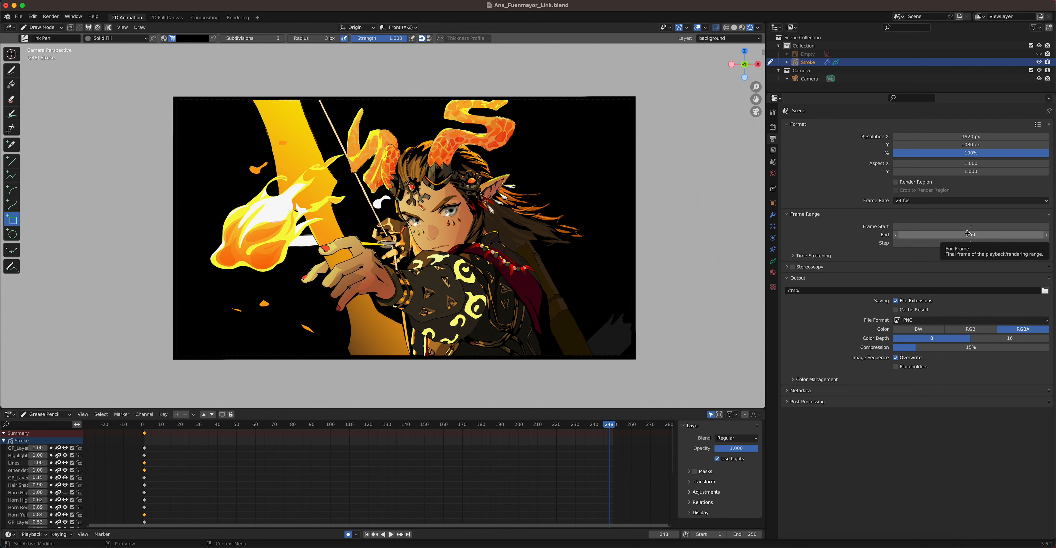
left_click(950, 322)
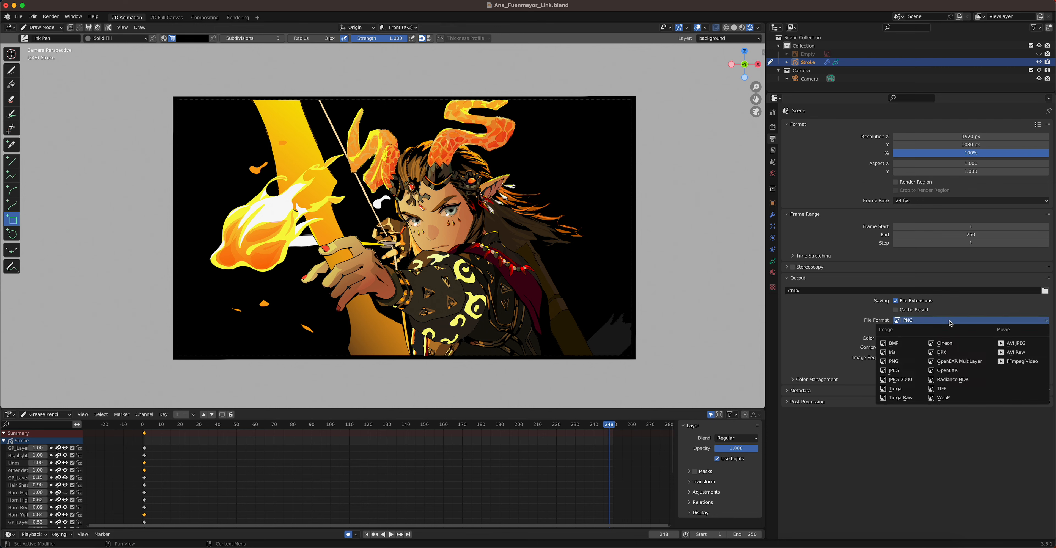
left_click(1022, 361)
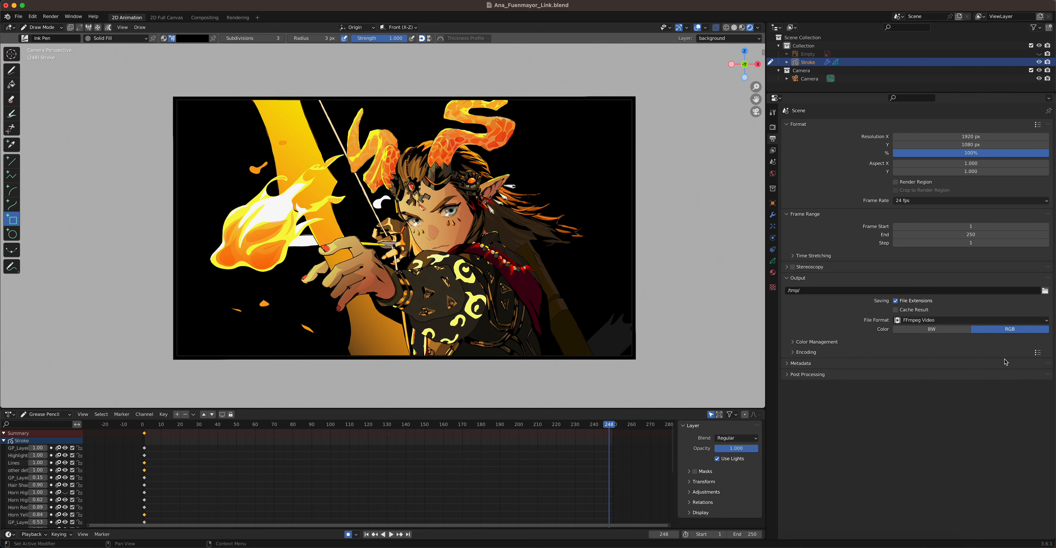
left_click(795, 354)
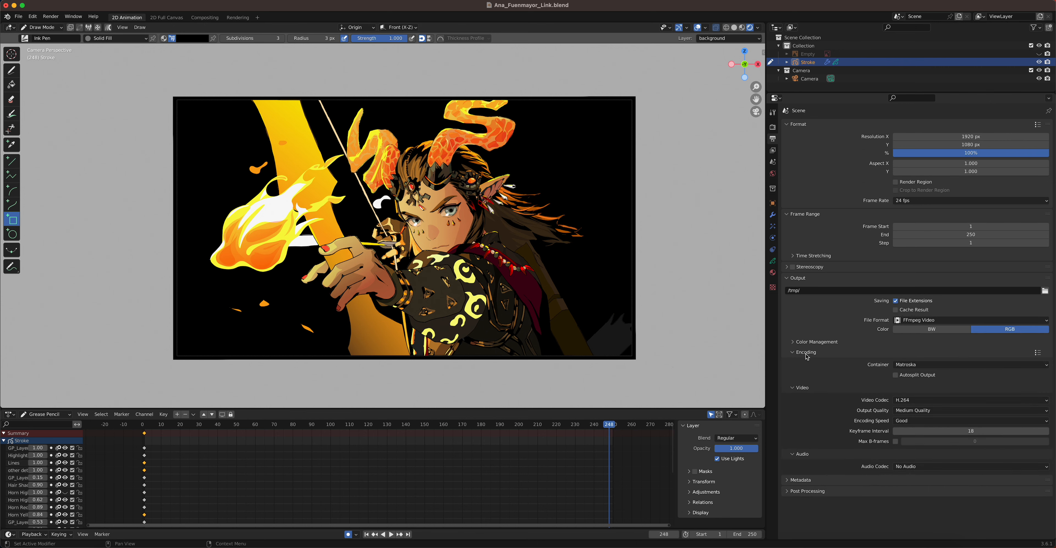
left_click(922, 366)
left_click(919, 412)
Step: Set the video output quality to High Quality and the audio codec to PCM
left_click(919, 411)
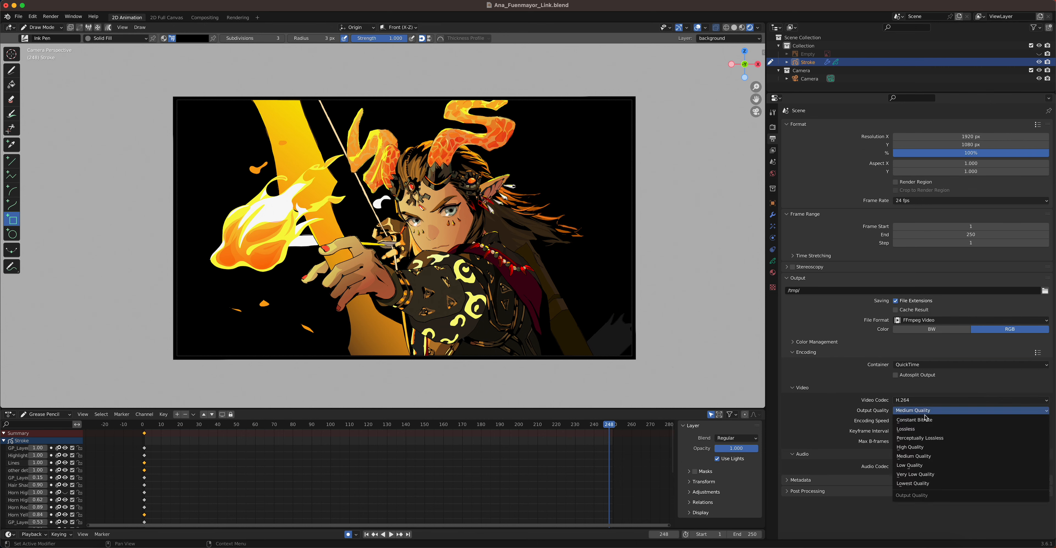
left_click(928, 446)
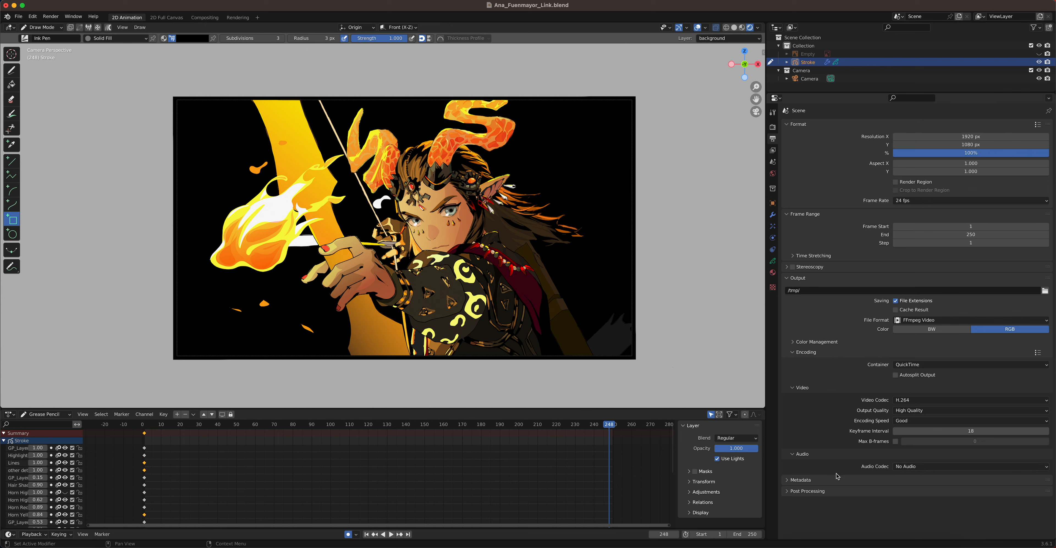
left_click(934, 467)
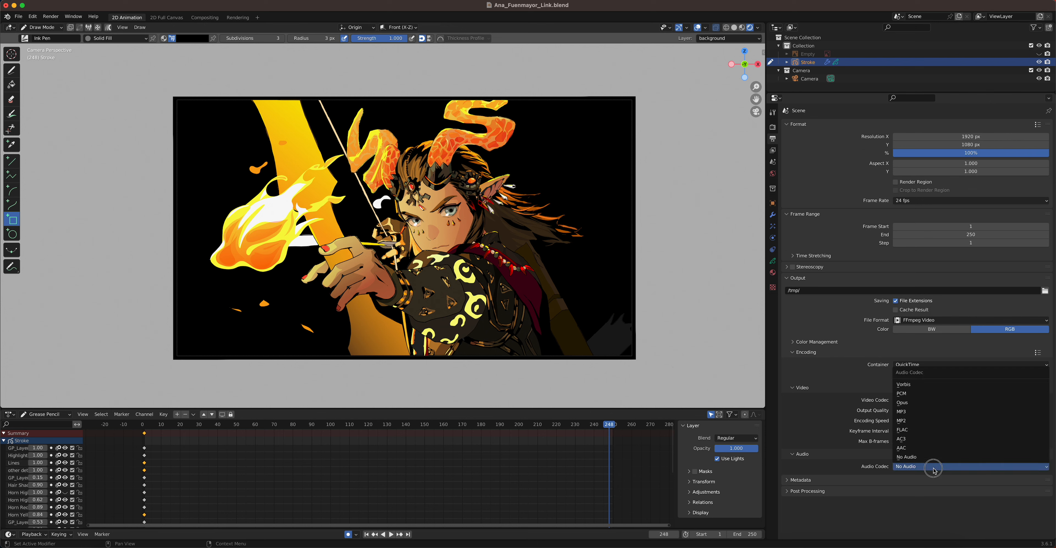
left_click(930, 398)
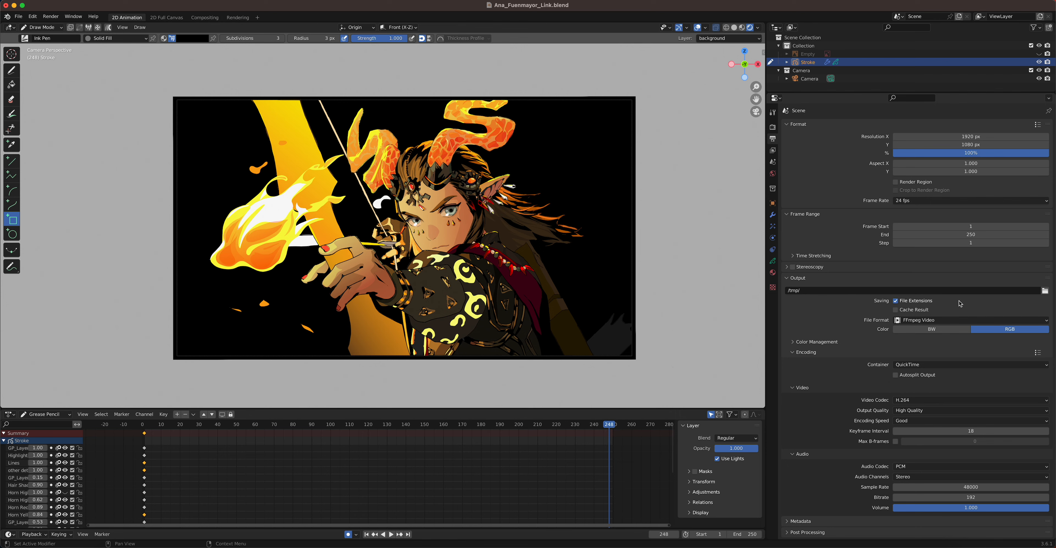
Step: Set the output path to the existing UFO movie file on the Desktop, sorting the folder by date modified to find it
left_click(1045, 291)
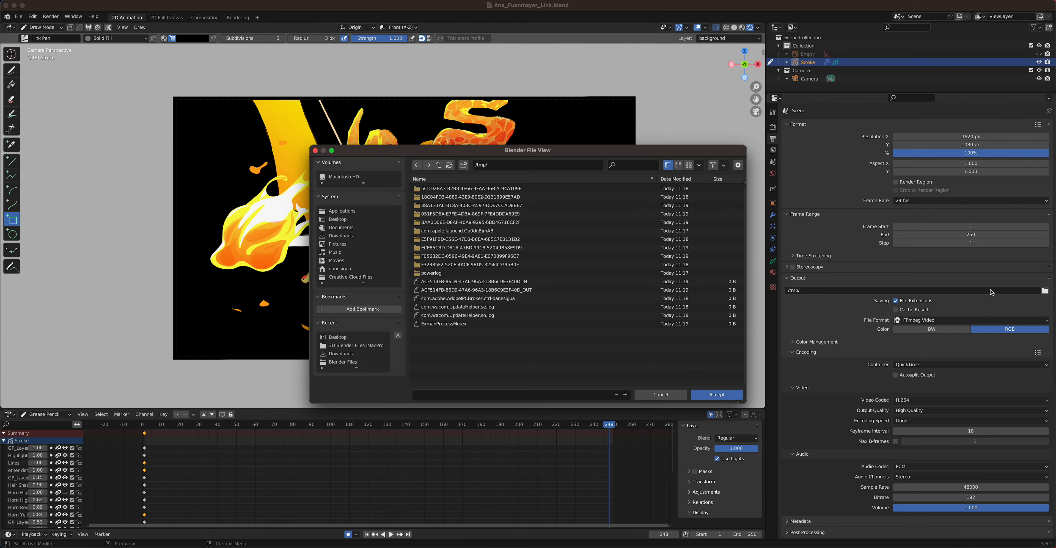
left_click(337, 219)
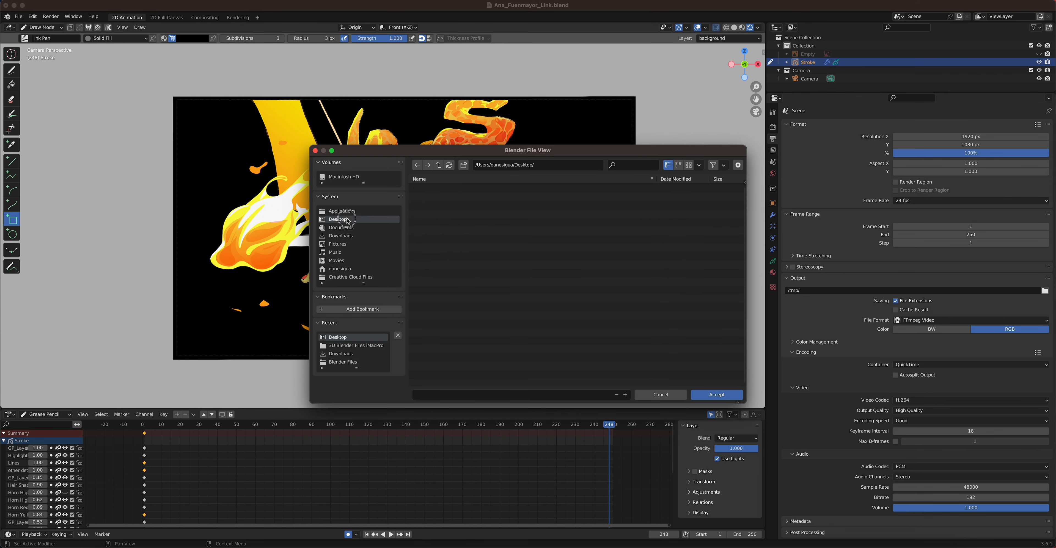
left_click(677, 179)
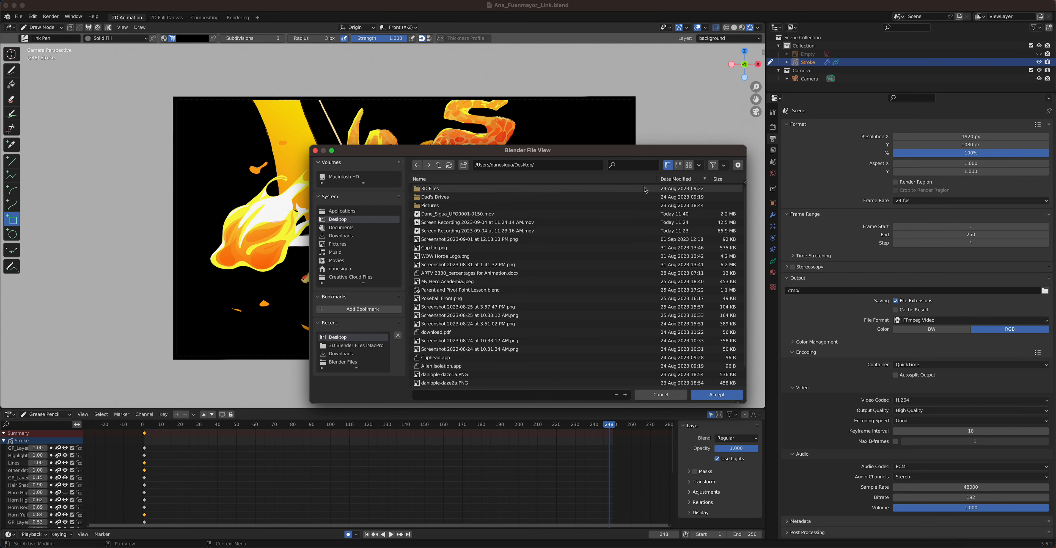
left_click(480, 215)
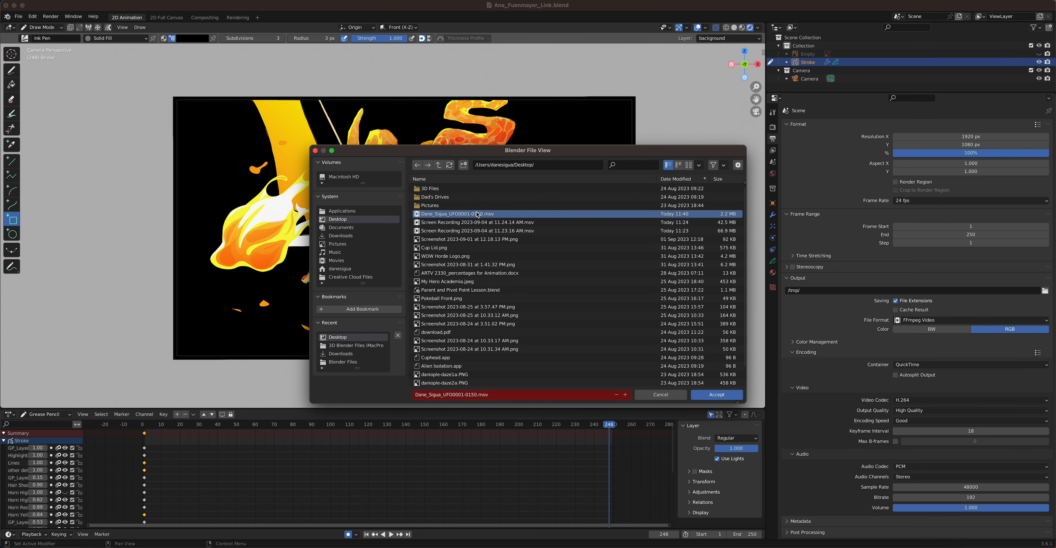
left_click(721, 397)
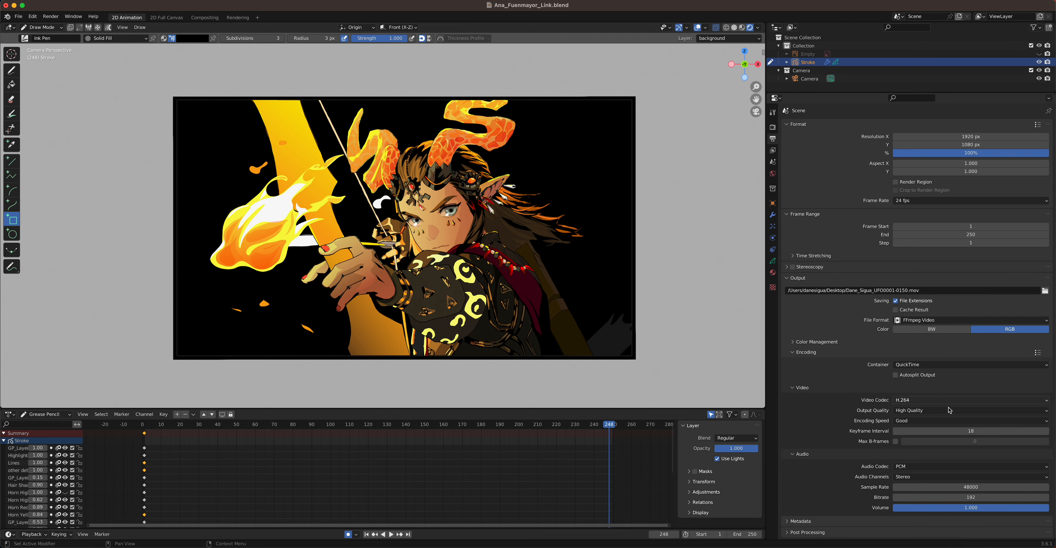
Step: Render the Grease Pencil animation and move the render window toward the centre of the screen
left_click(50, 17)
left_click(61, 35)
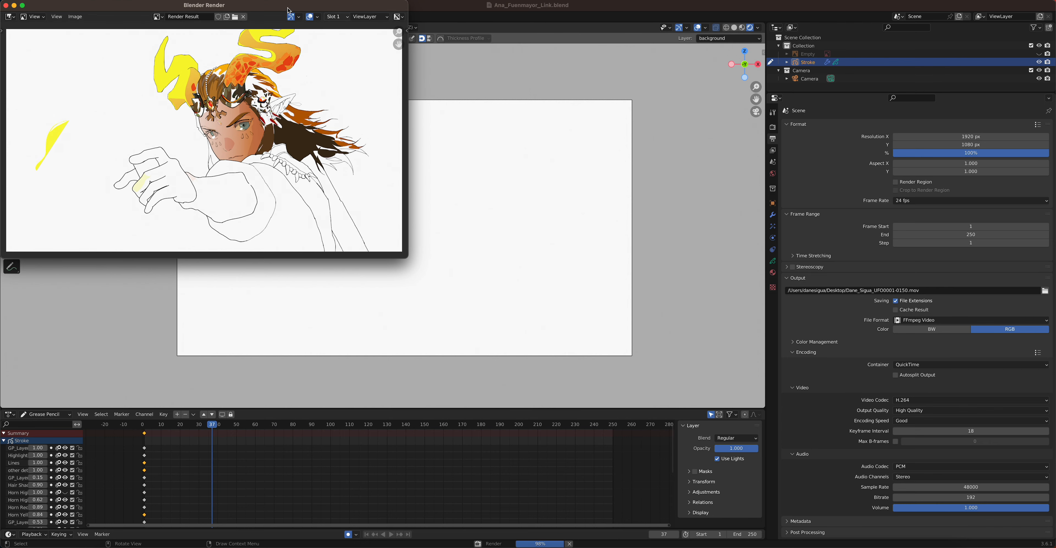
left_click_drag(274, 5, 461, 77)
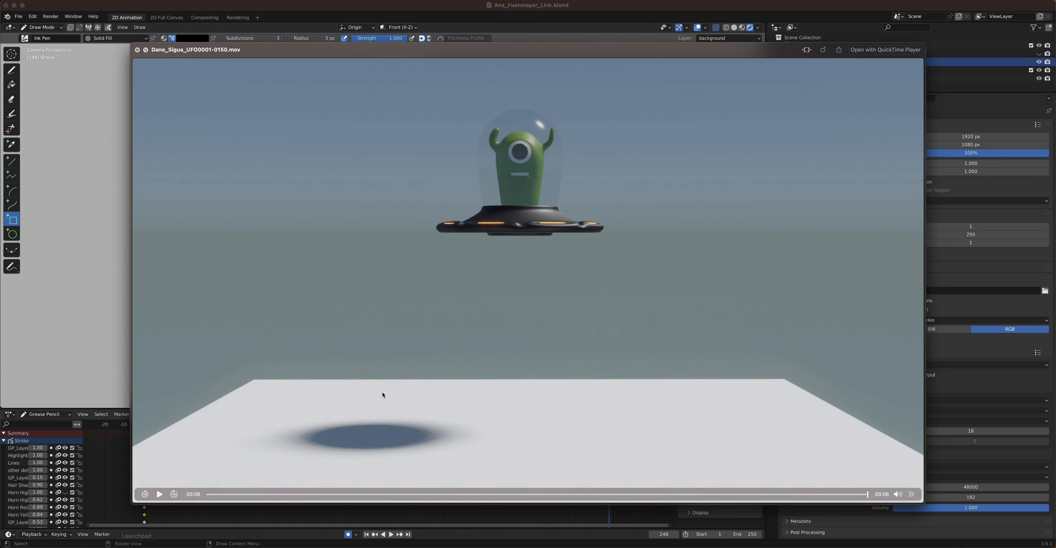
Step: Preview the newly rendered movie in Finder's Desktop folder, close the preview and switch back to Blender
key("space")
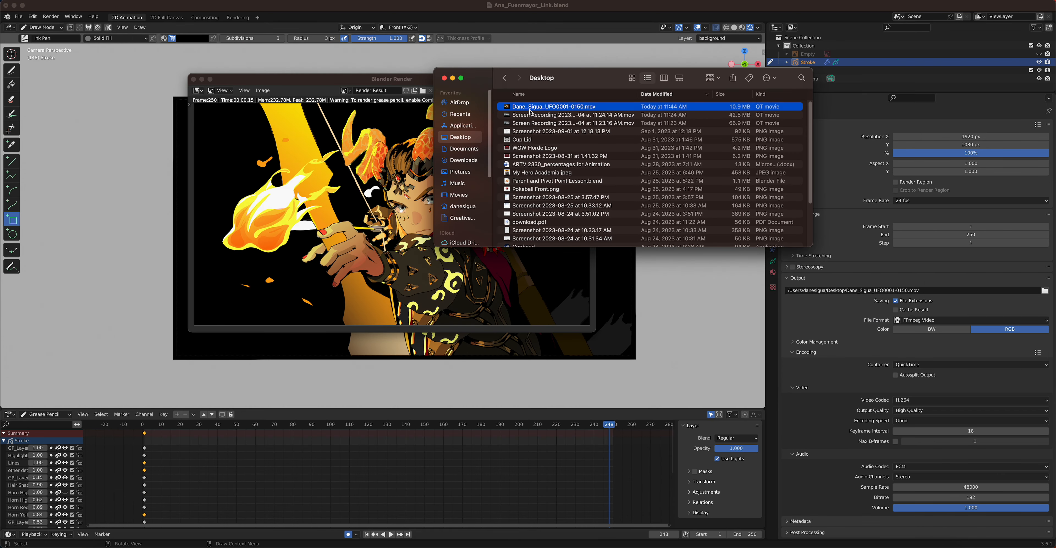
key("space")
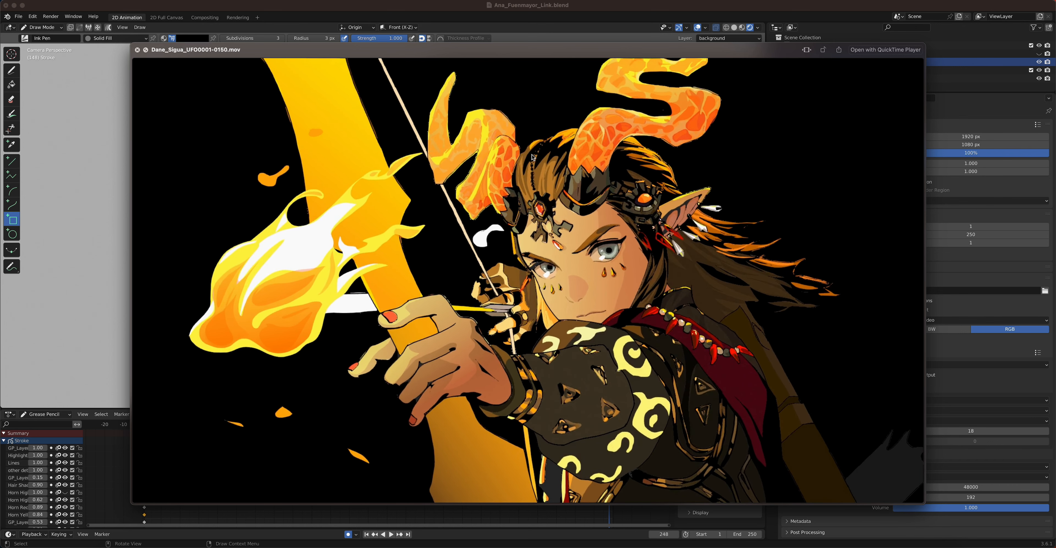
key("space")
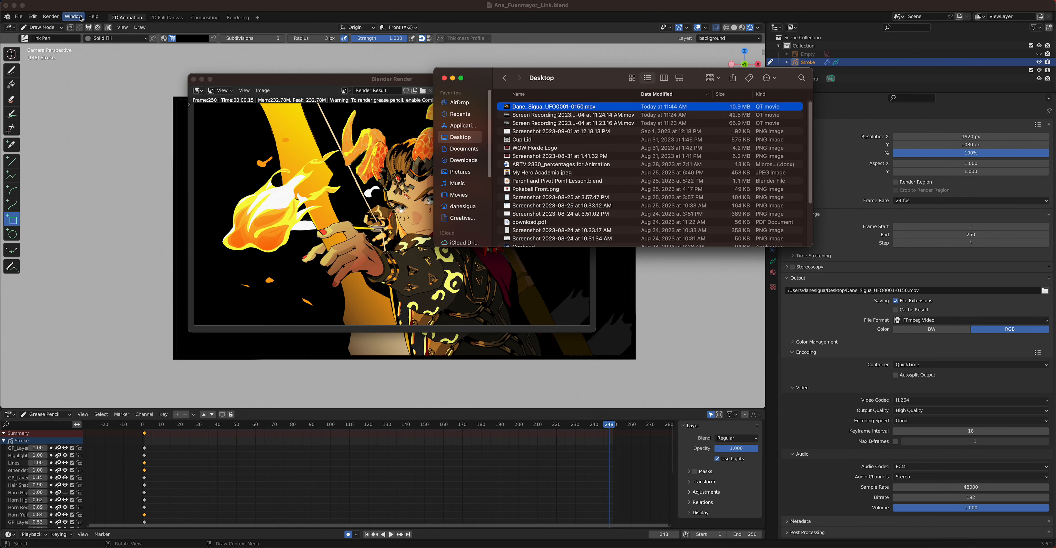
left_click(262, 56)
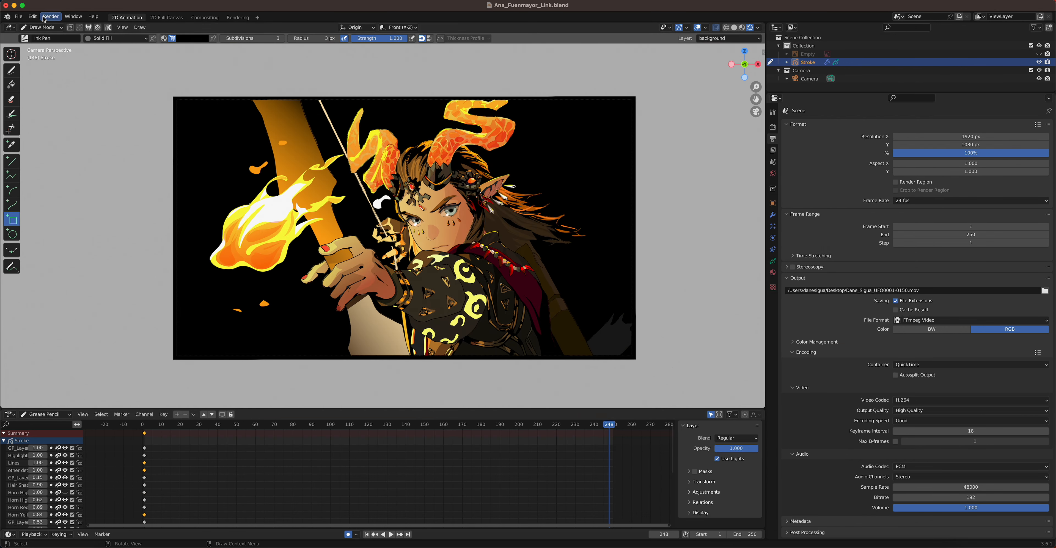
Step: Render frame 248 as a still image, try saving a copy of it in JPEG format, and close the render window
left_click(50, 17)
left_click(65, 26)
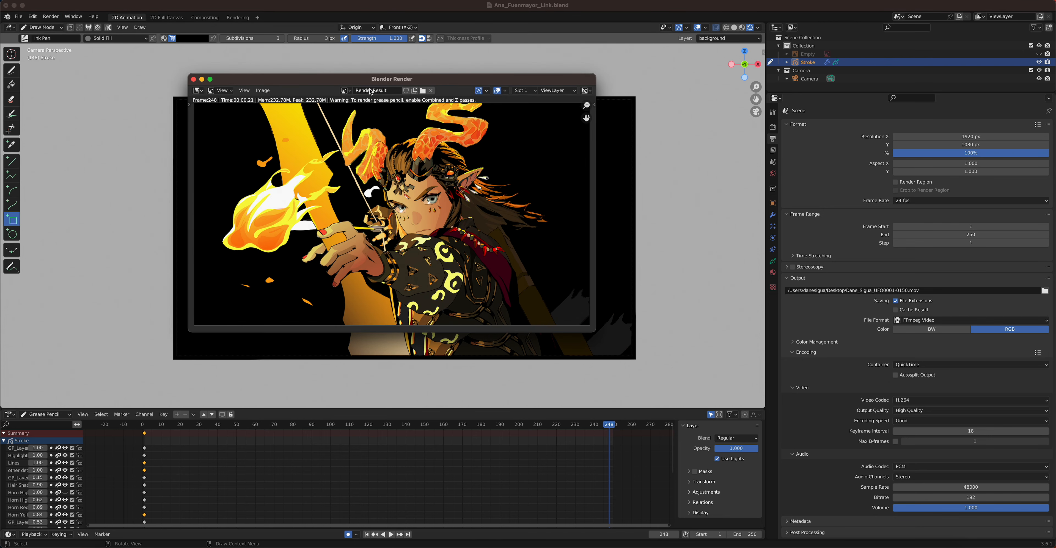
left_click(262, 90)
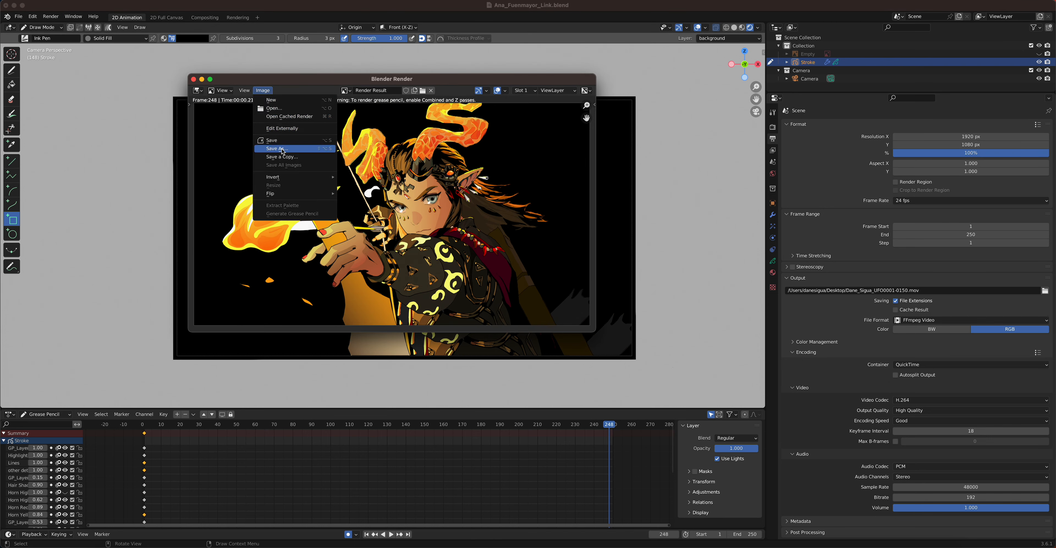
left_click(285, 158)
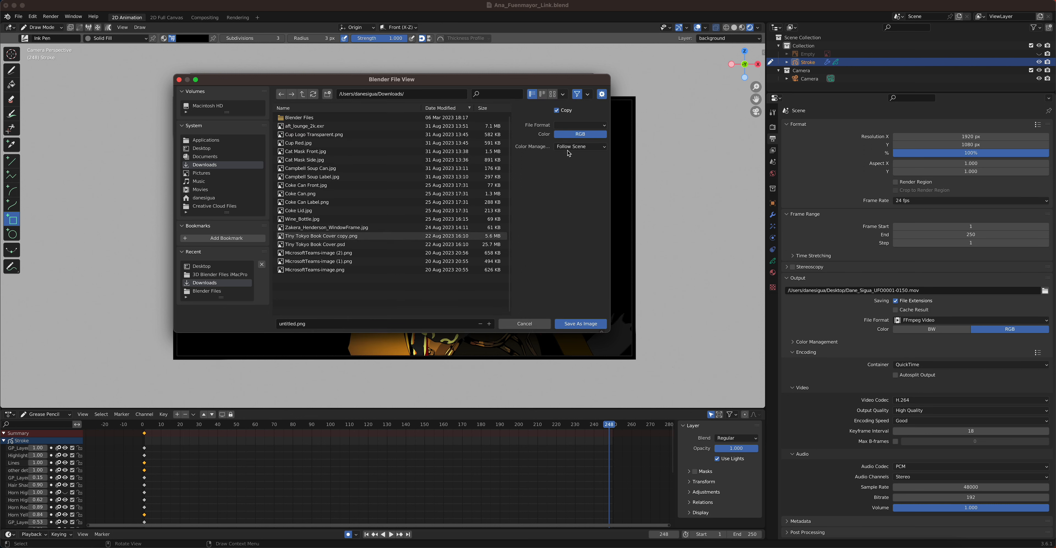
left_click(600, 126)
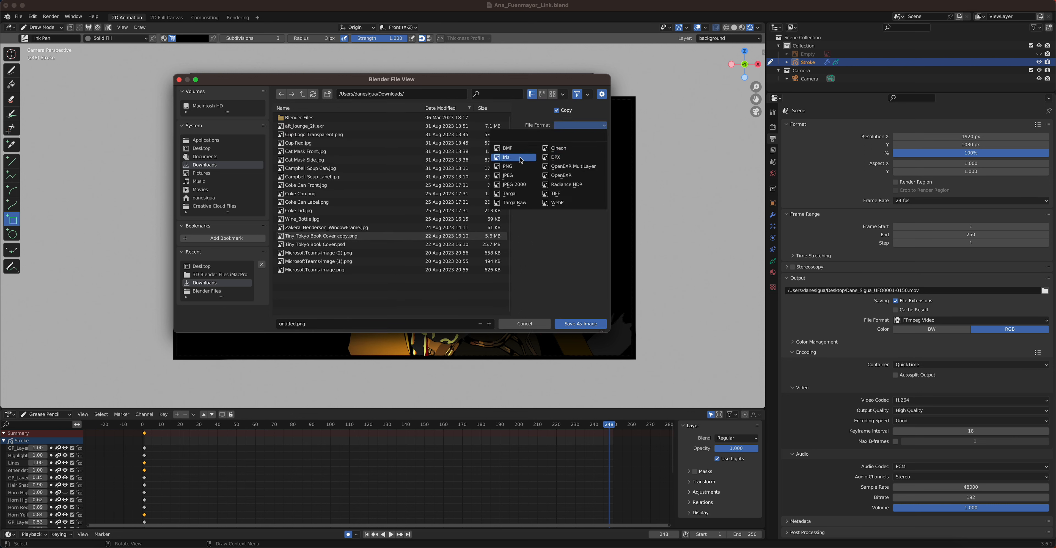
left_click(507, 176)
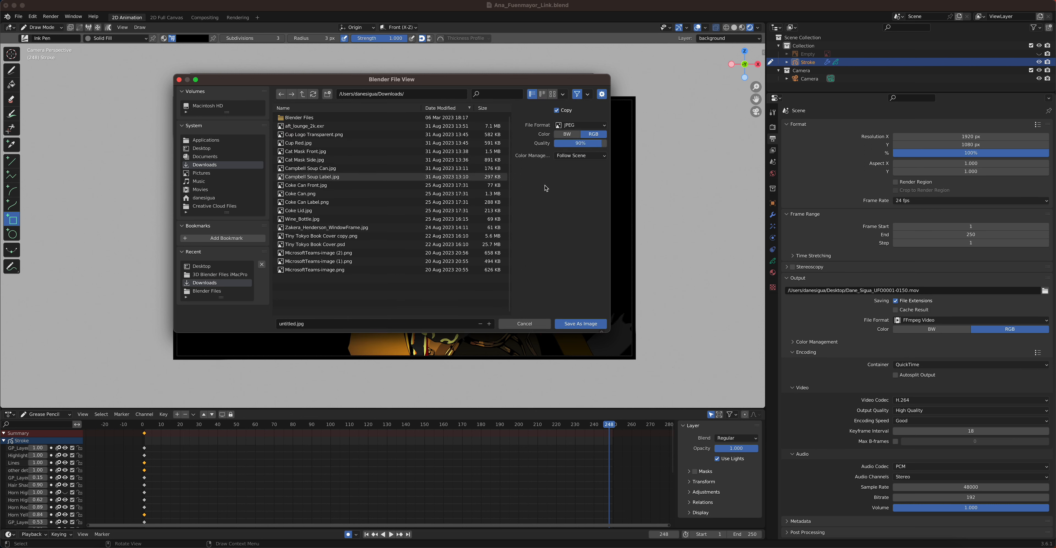
left_click(536, 323)
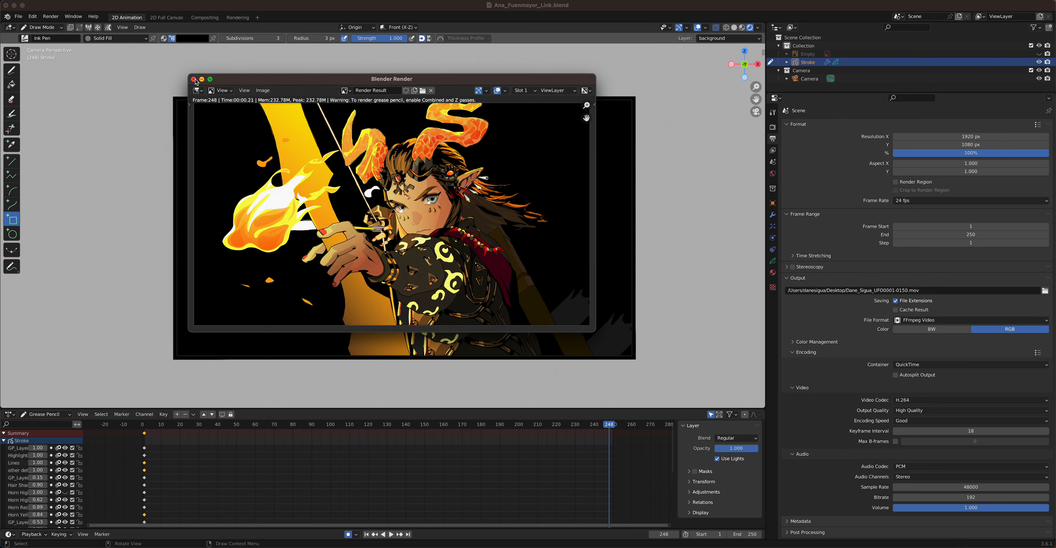
left_click(193, 79)
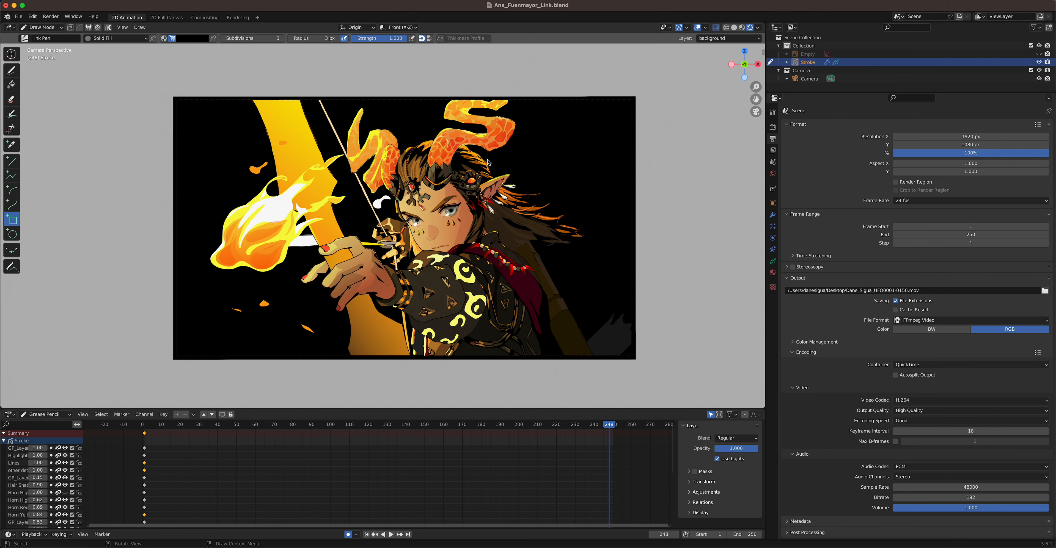